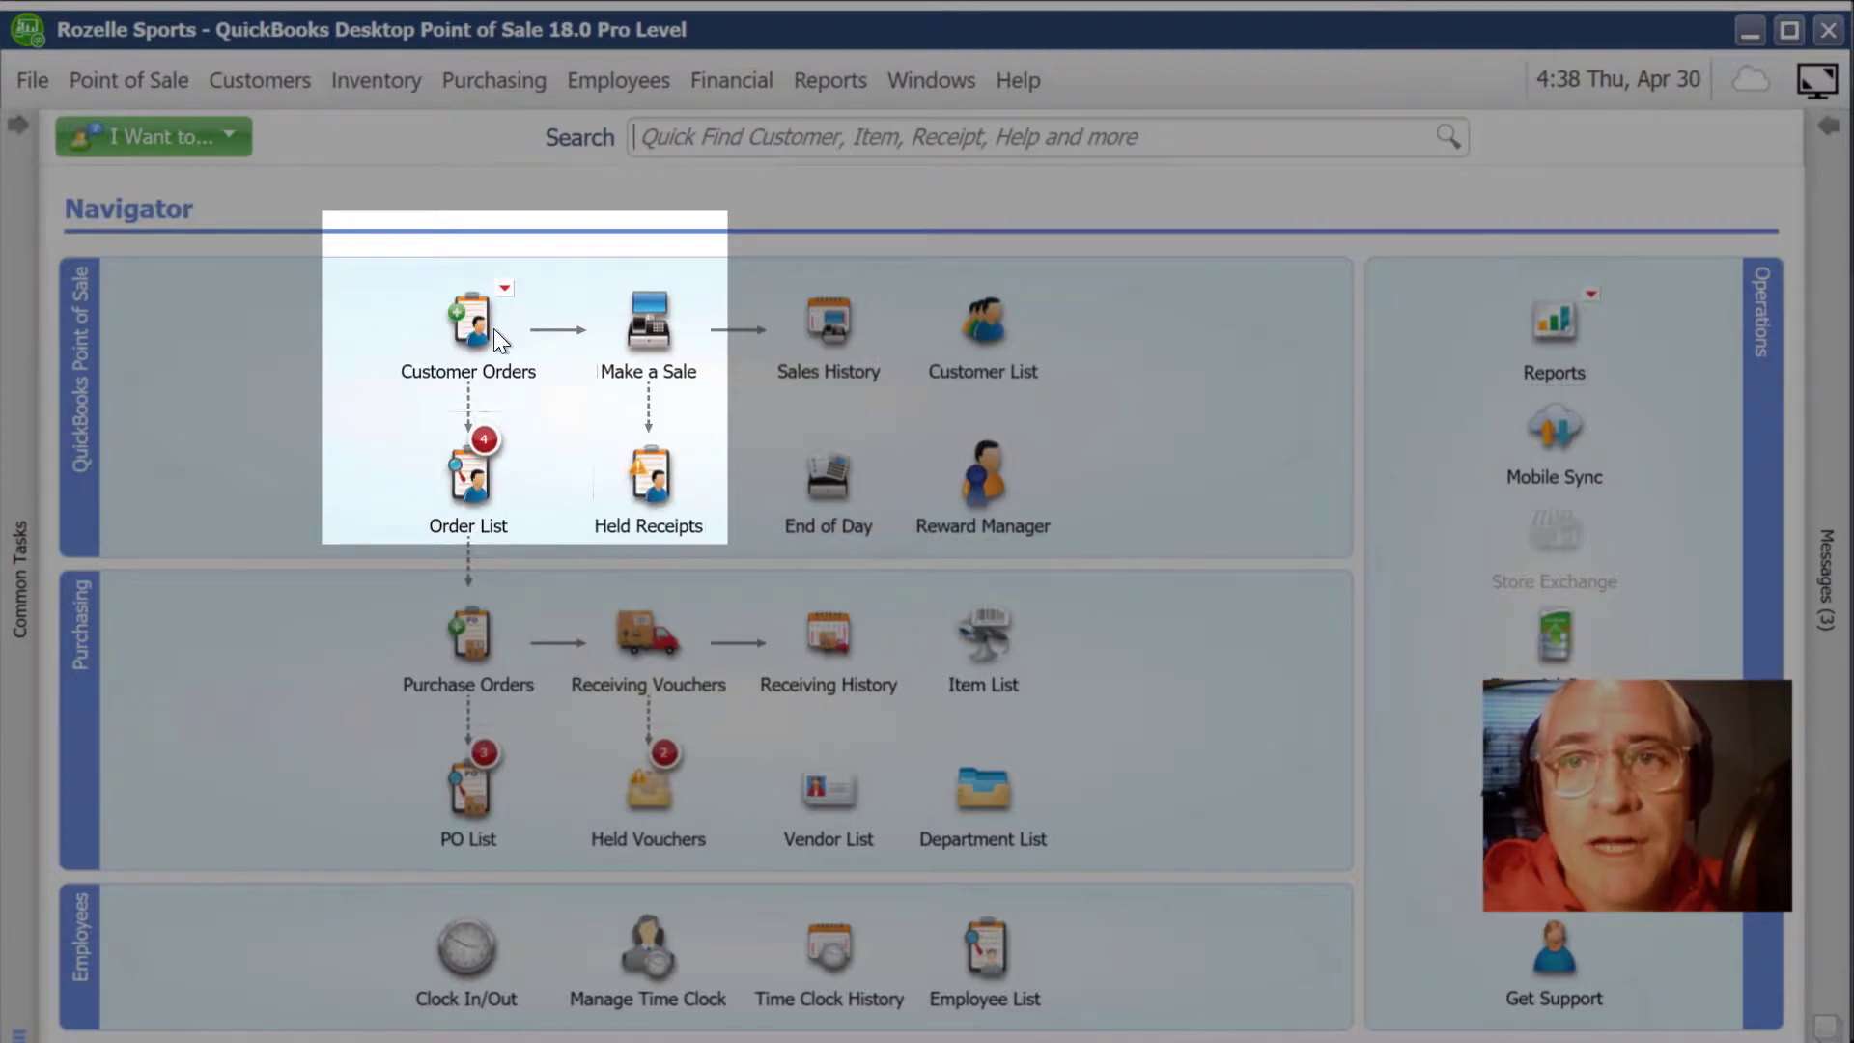
# Expand Customer Orders on the Navigator to show New Sales Order, New Layaway and New Work Order
pyautogui.click(505, 288)
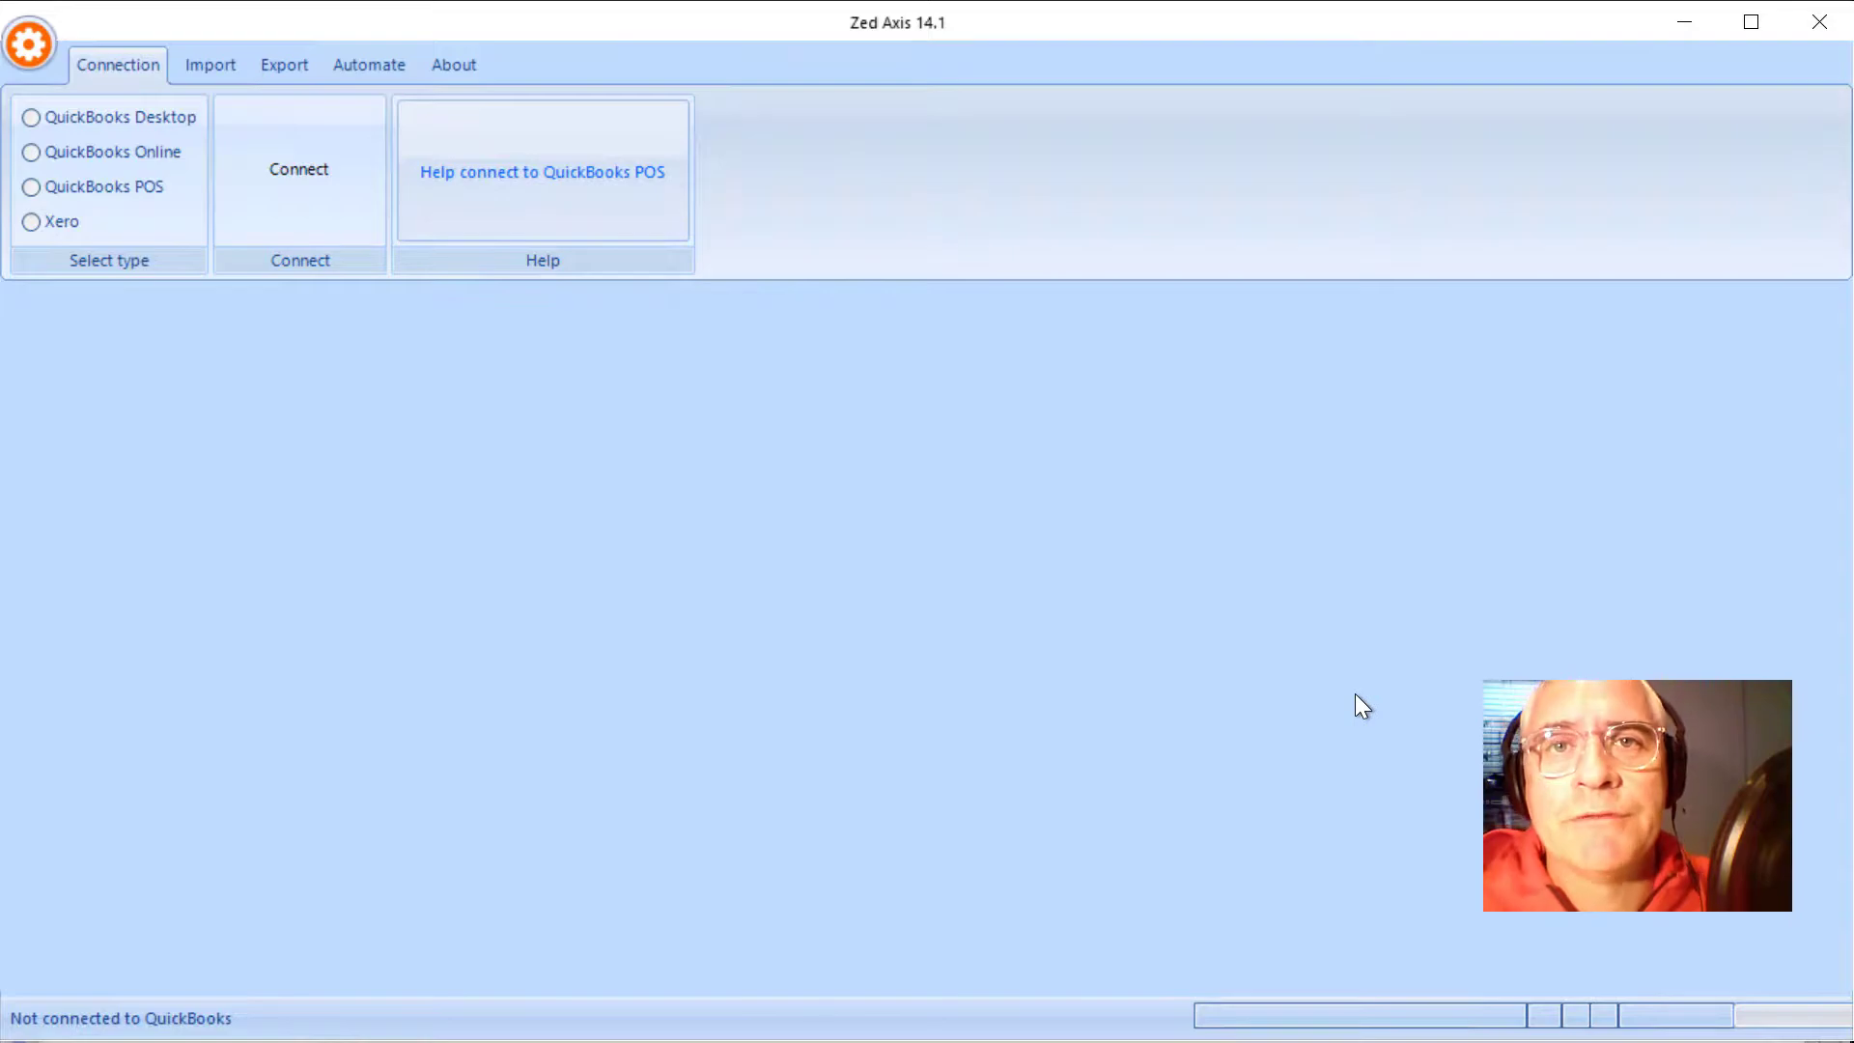
# Connect Zed Axis via QuickBooks POS to the Rozelle Sports company file
pyautogui.click(124, 190)
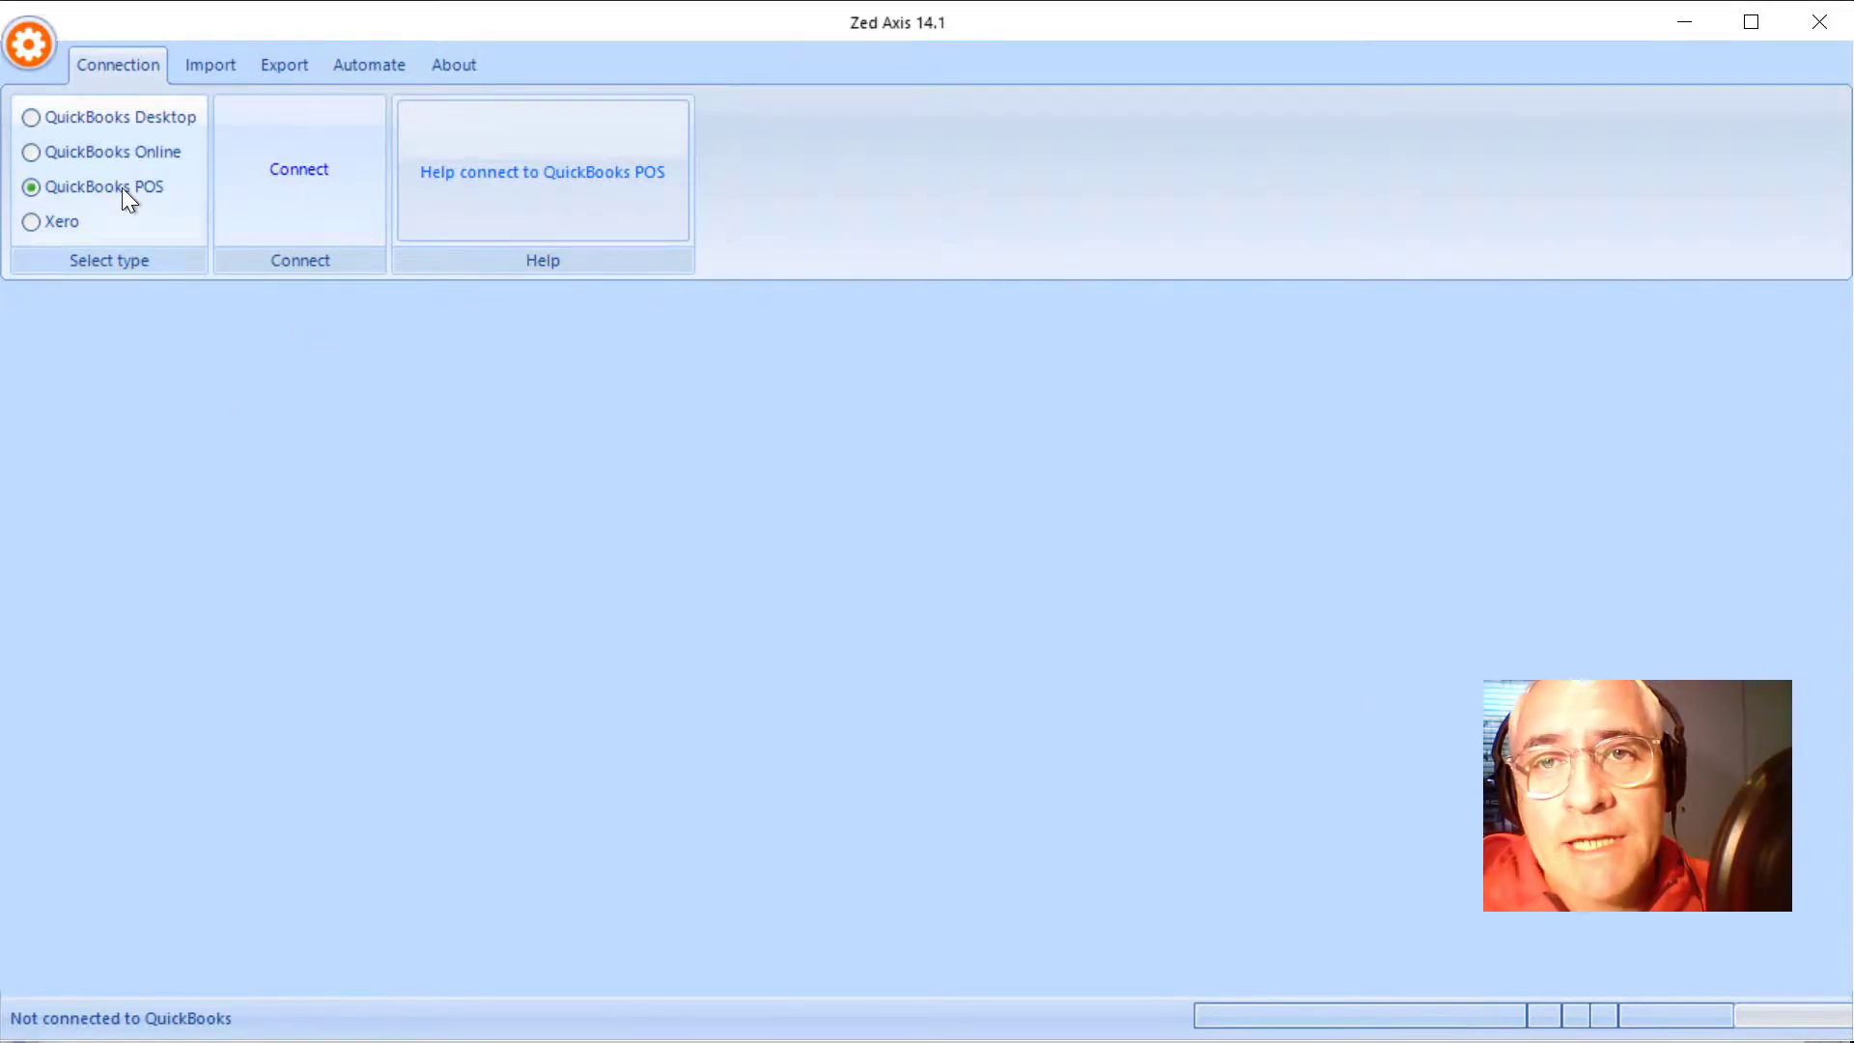
pyautogui.click(295, 171)
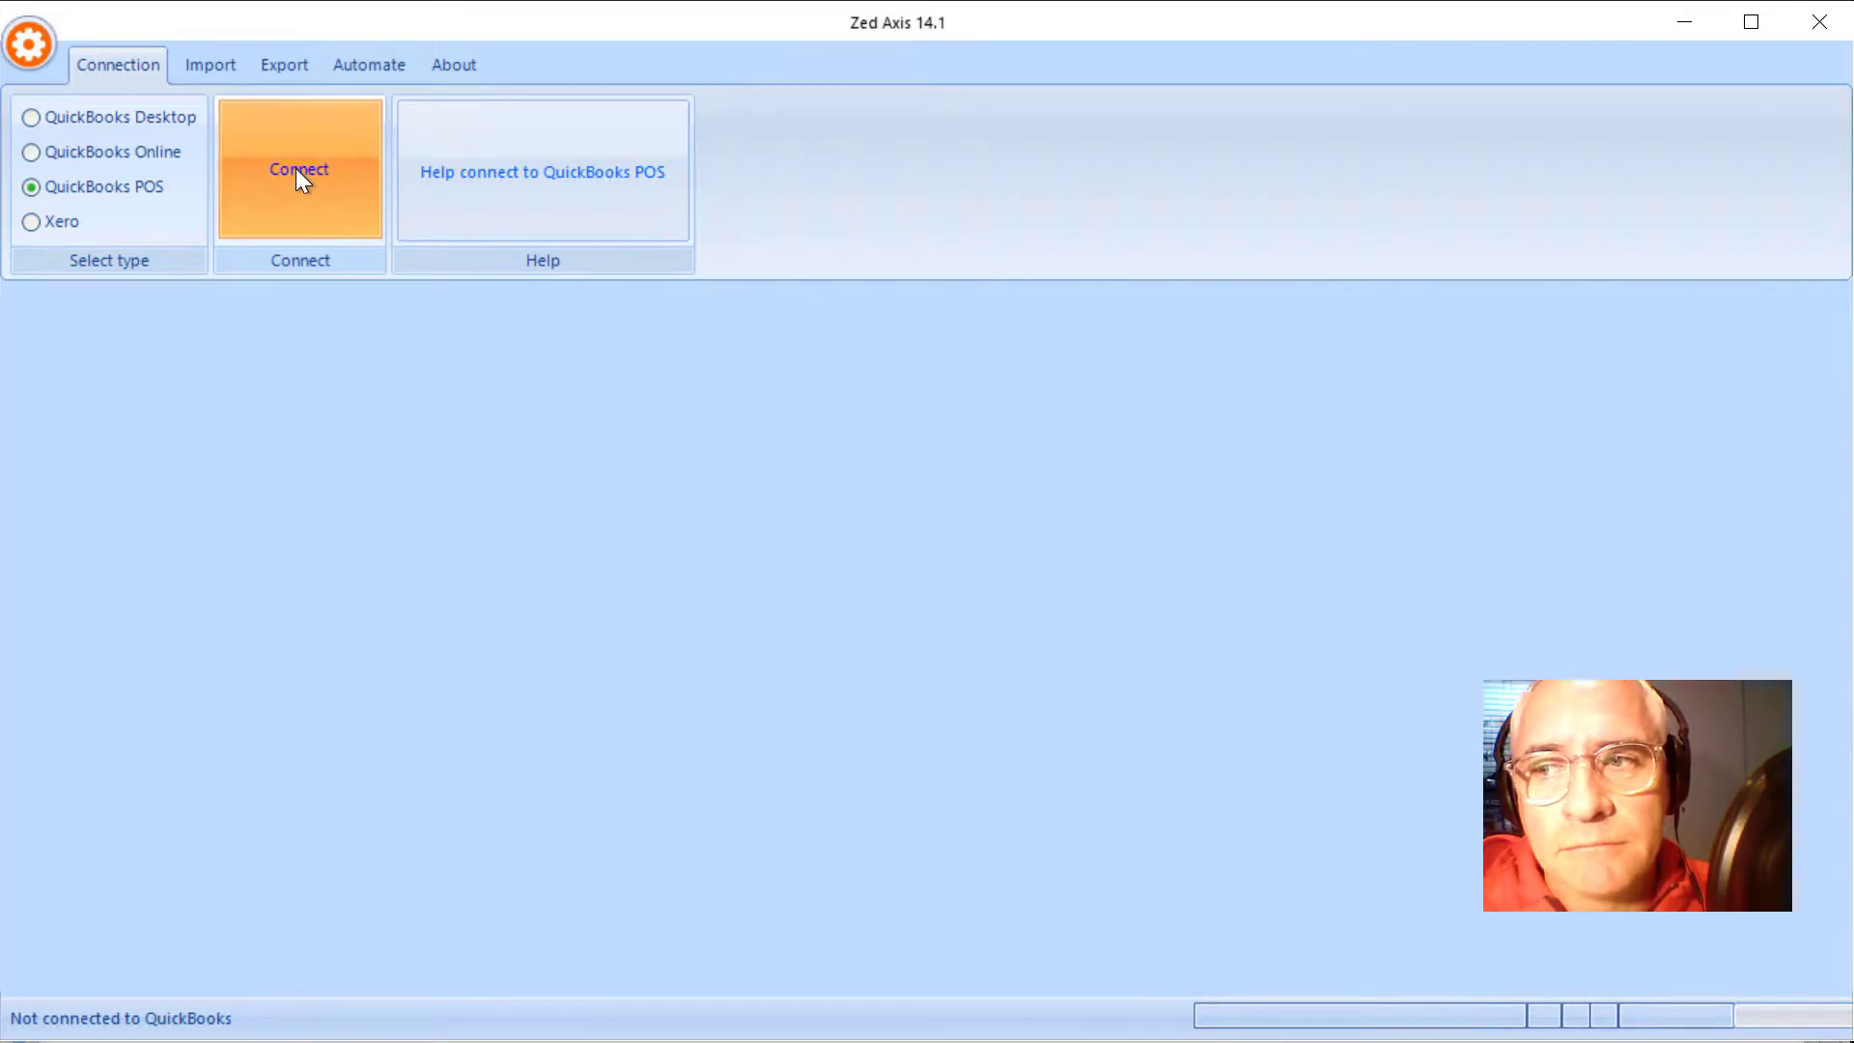
pyautogui.click(913, 629)
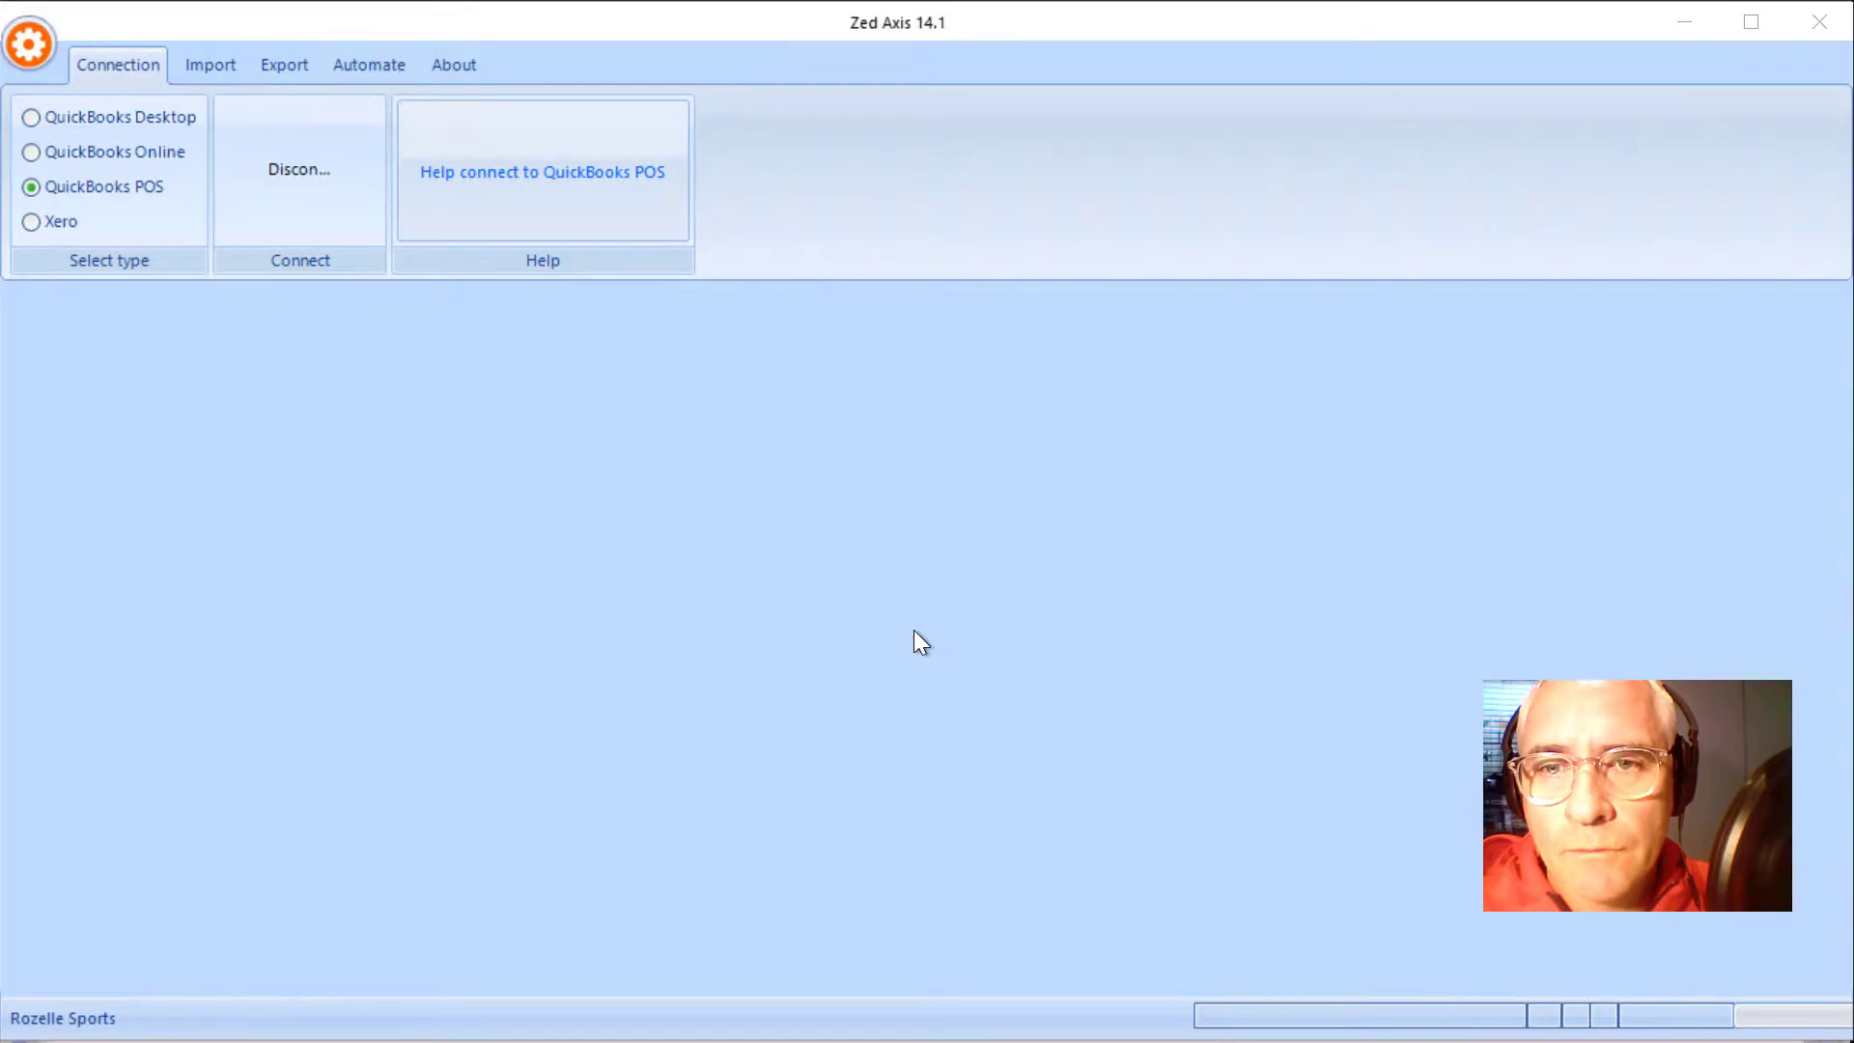
pyautogui.press('Return')
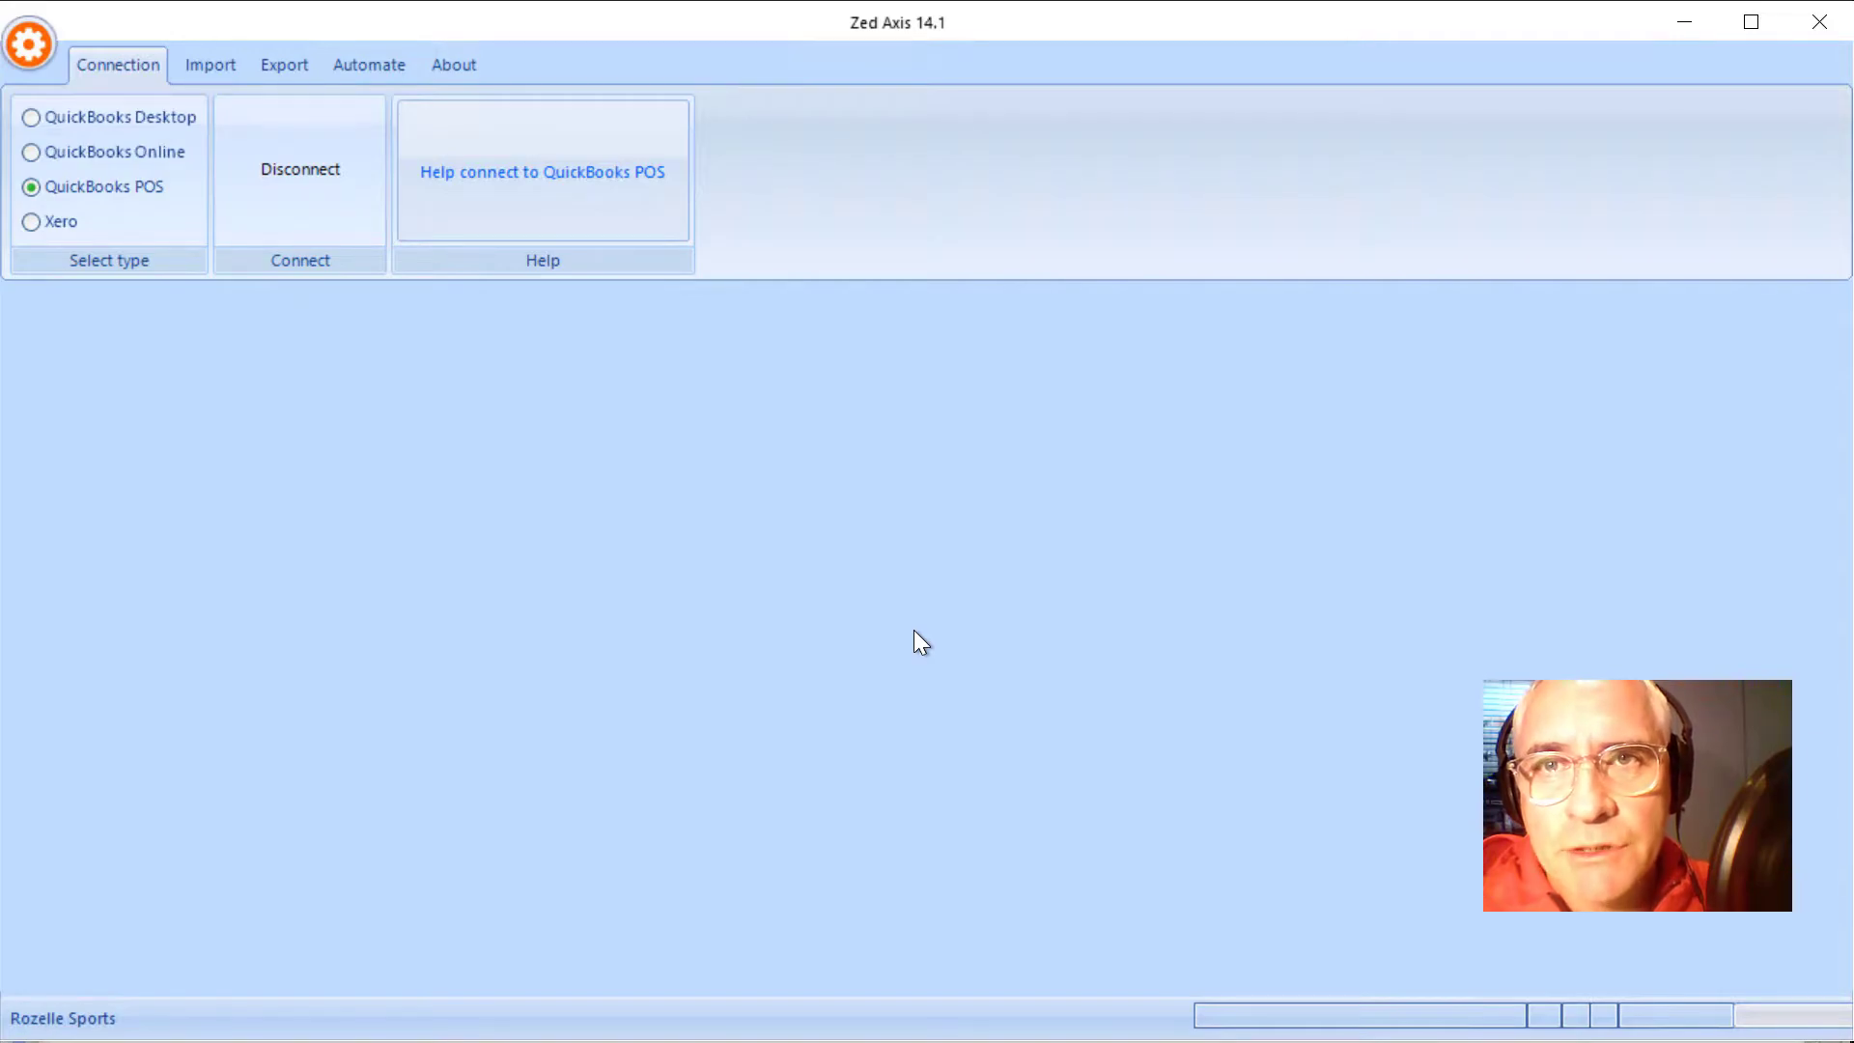
# Load Sales Order qbpos.txt into the import grid, showing six sales order lines
pyautogui.click(209, 71)
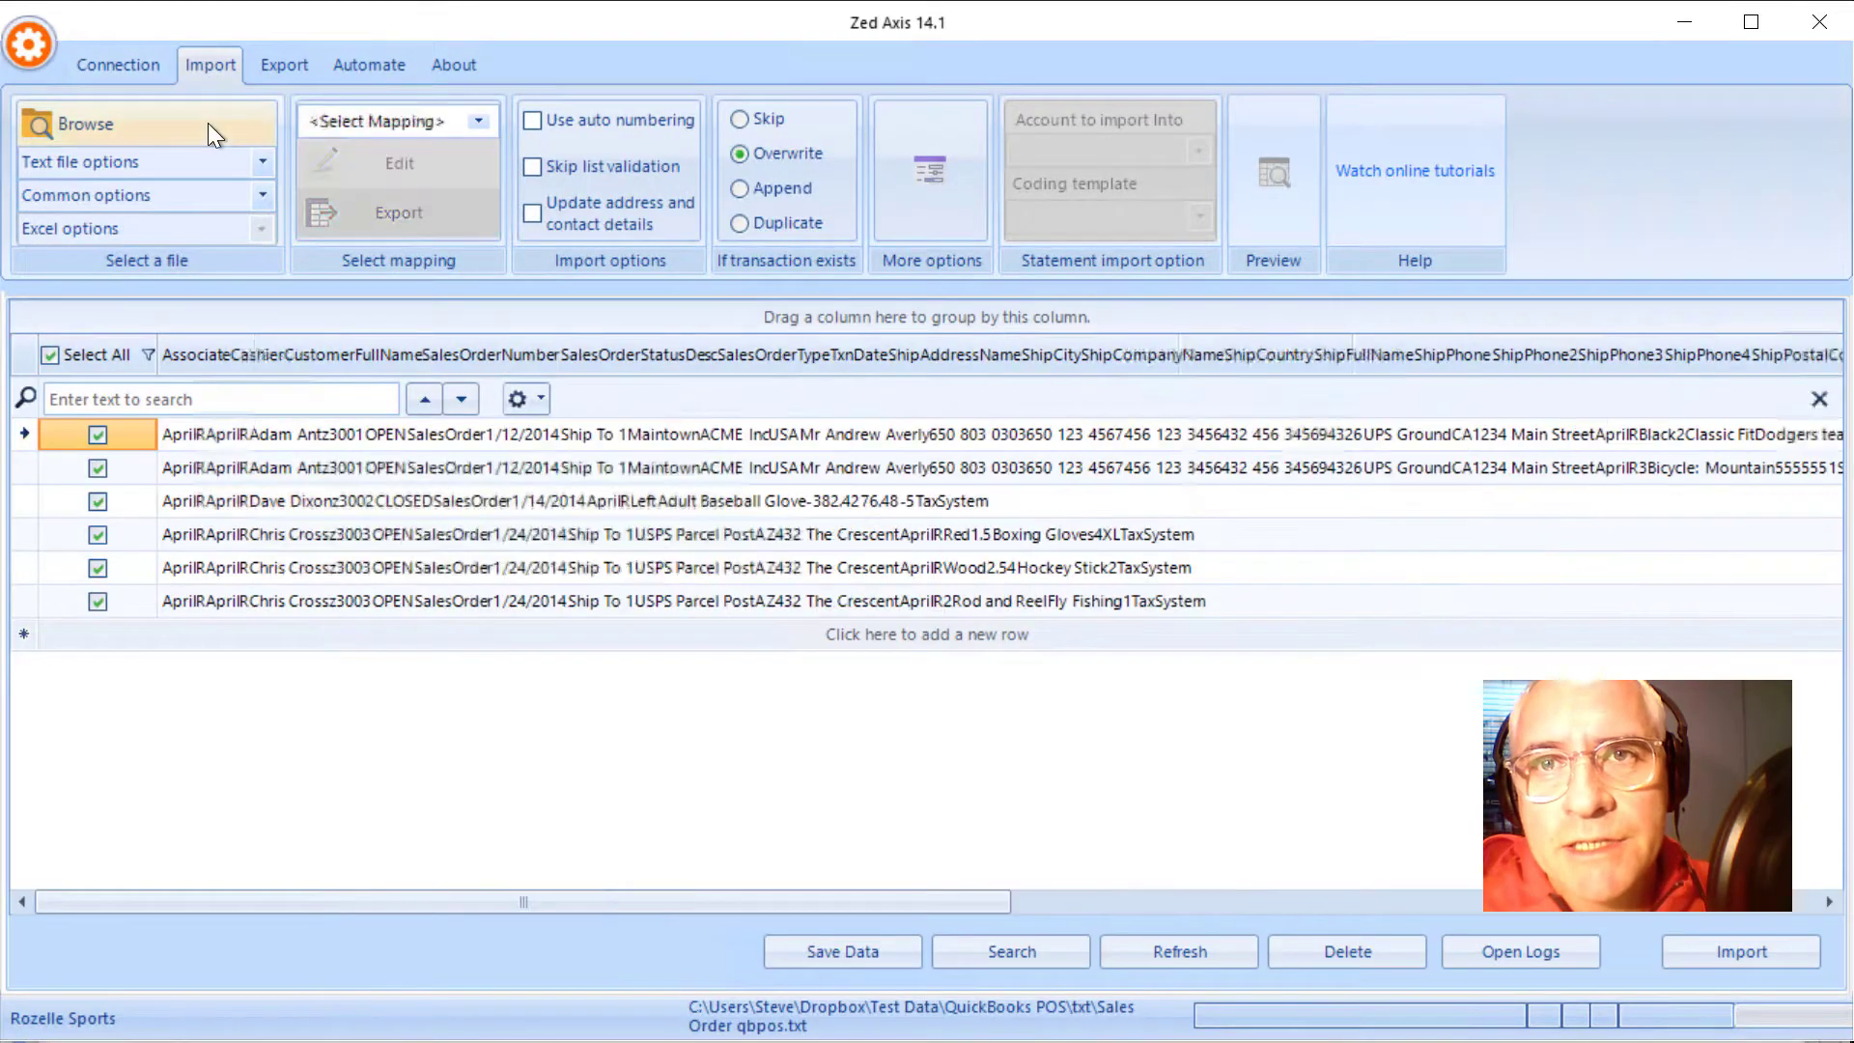
pyautogui.click(207, 124)
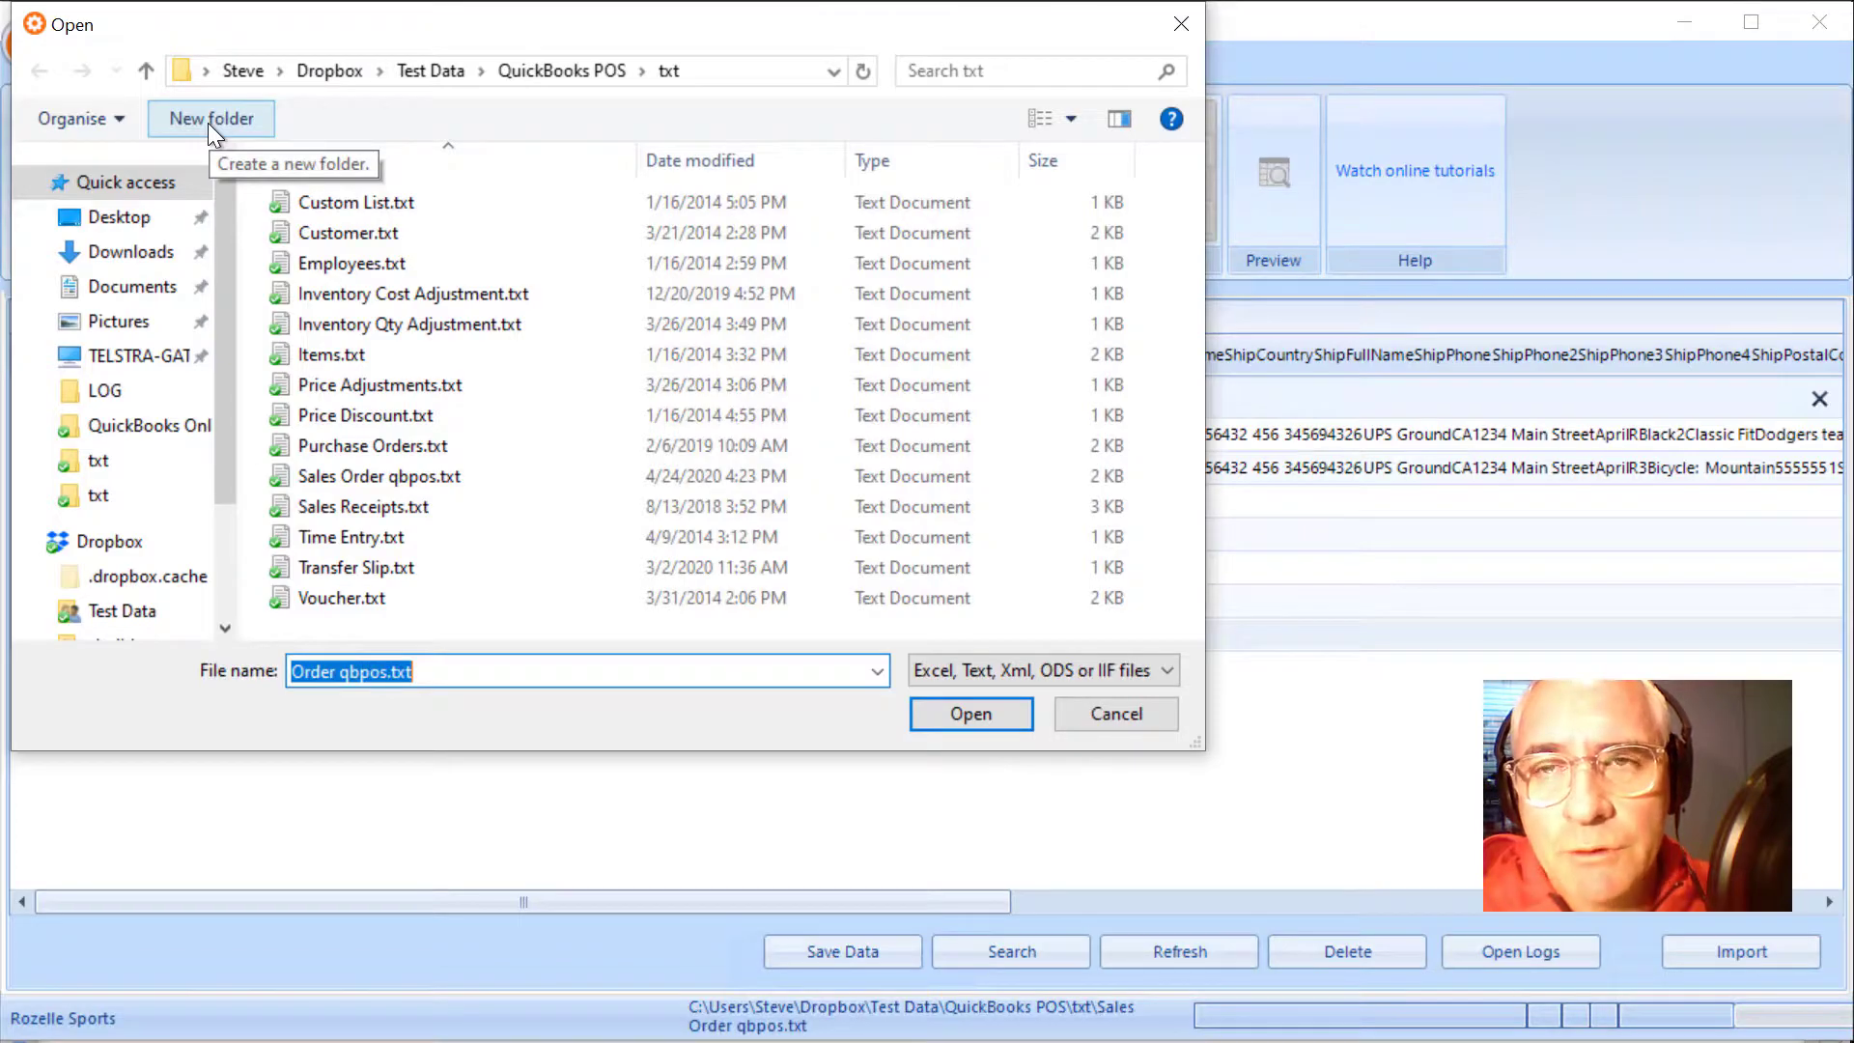
pyautogui.click(349, 476)
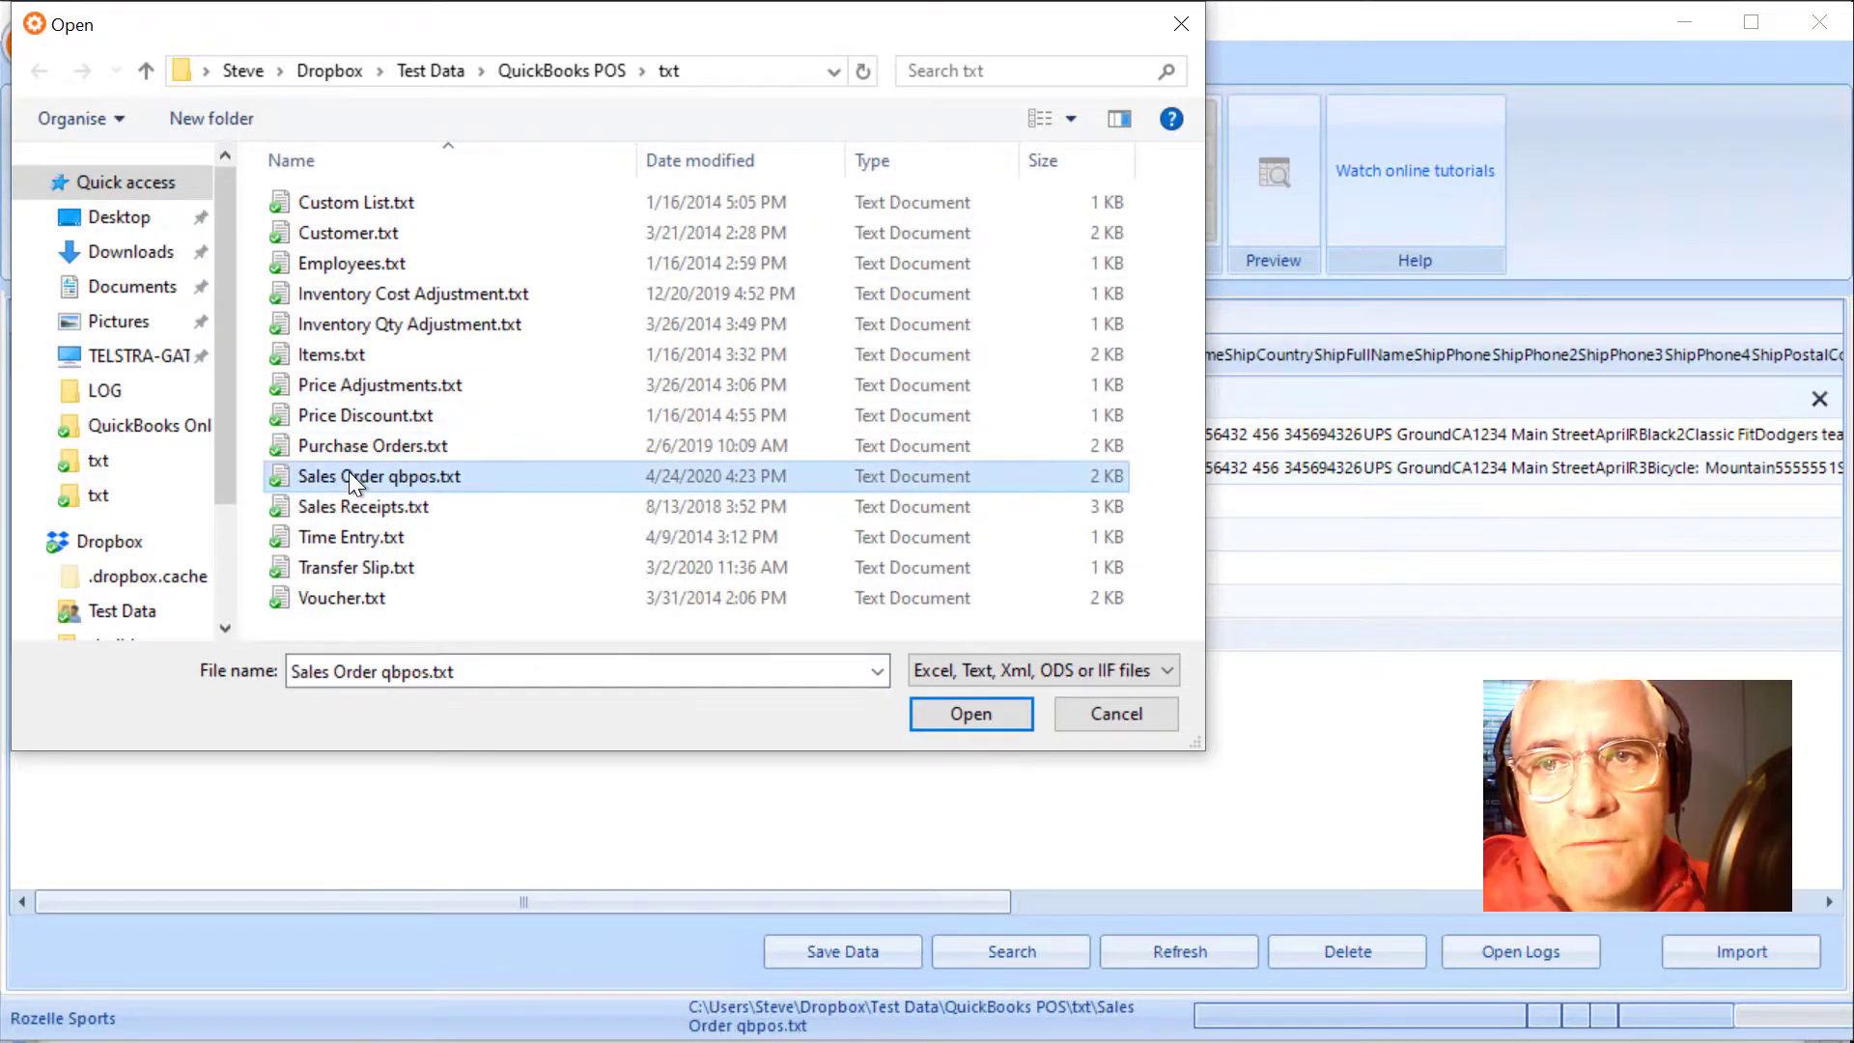
pyautogui.click(953, 717)
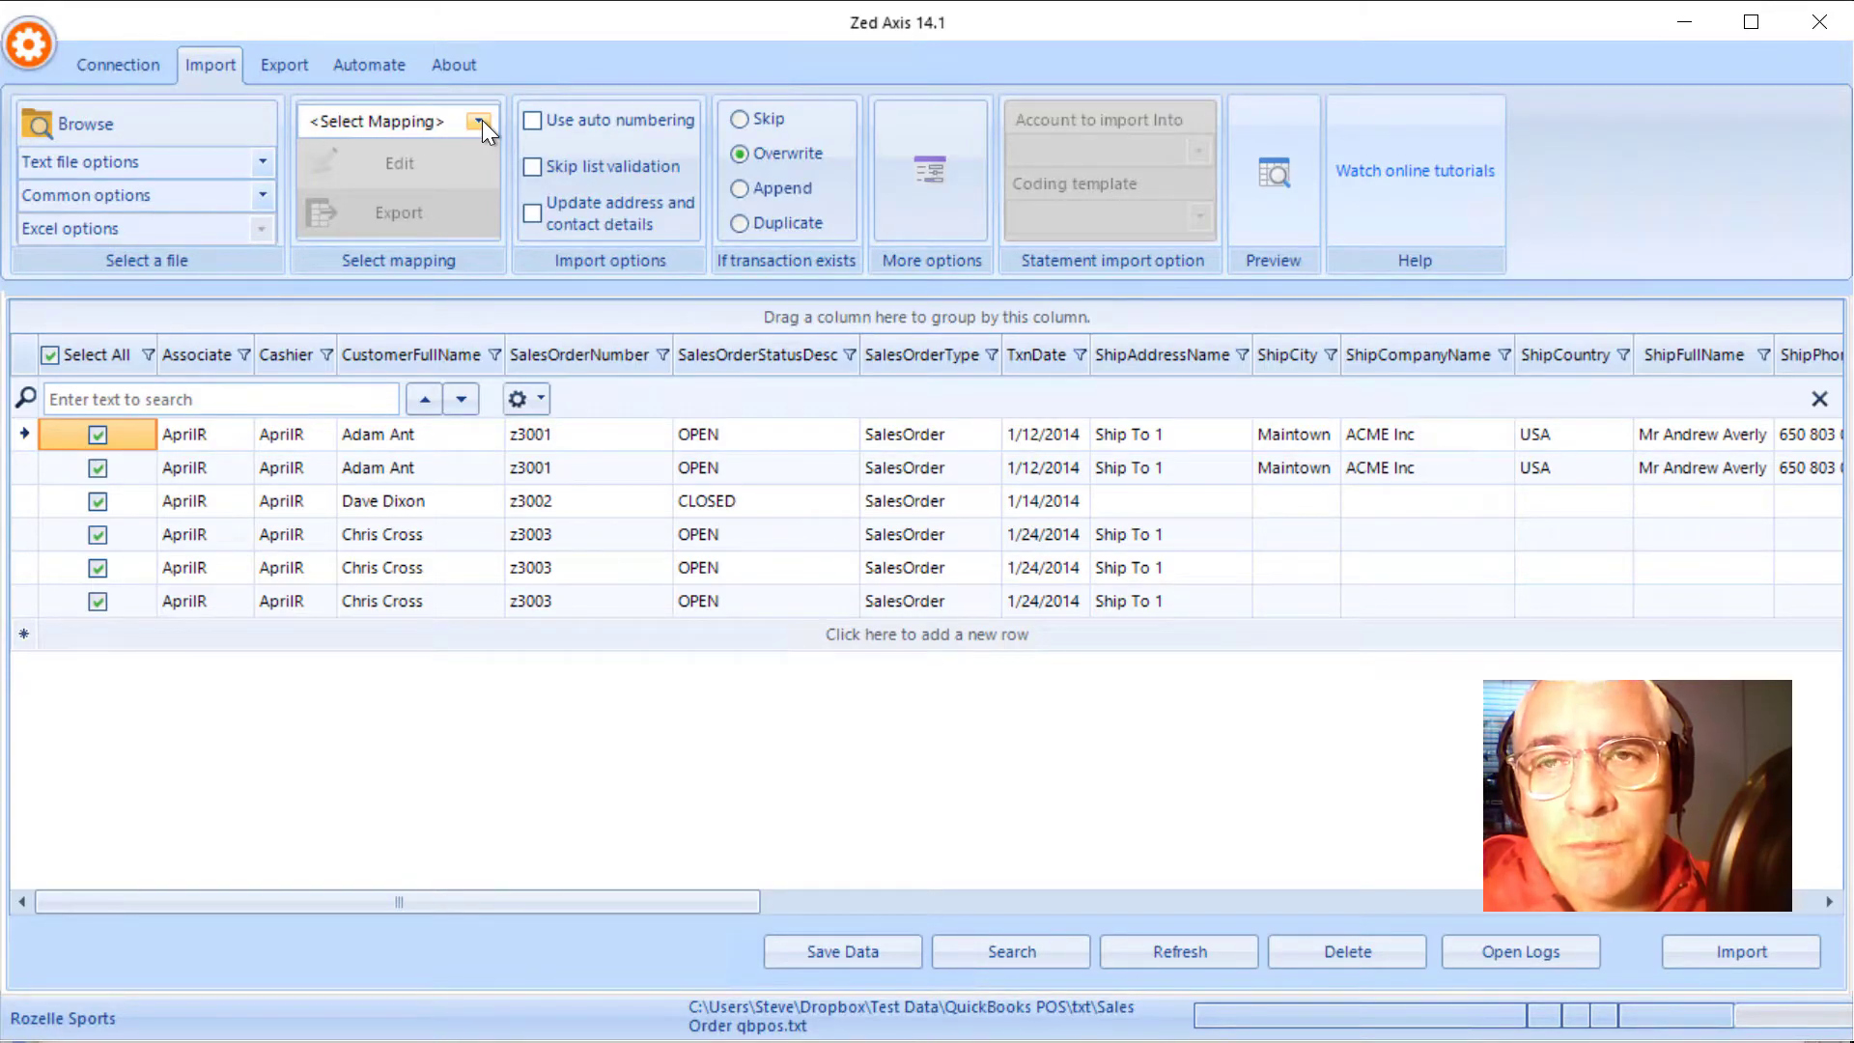
# Create a new column mapping with transaction type SalesOrder
pyautogui.click(483, 120)
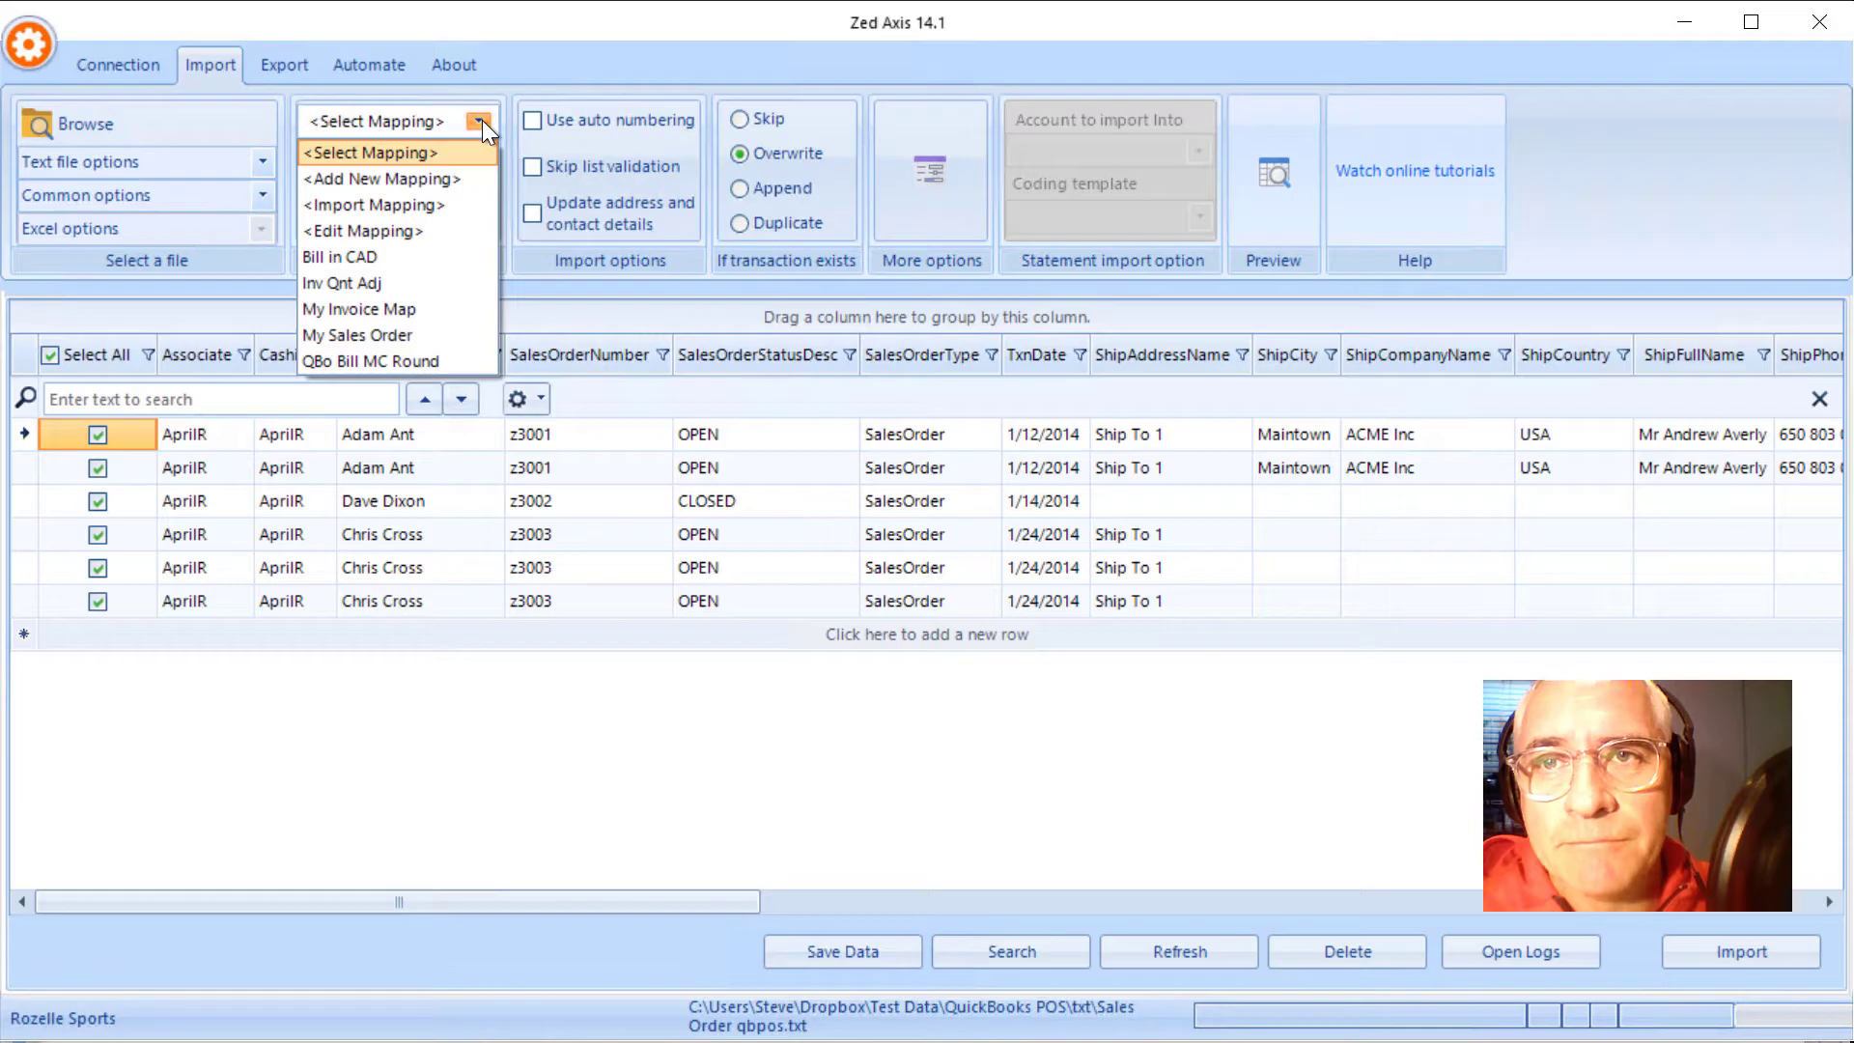
pyautogui.click(450, 176)
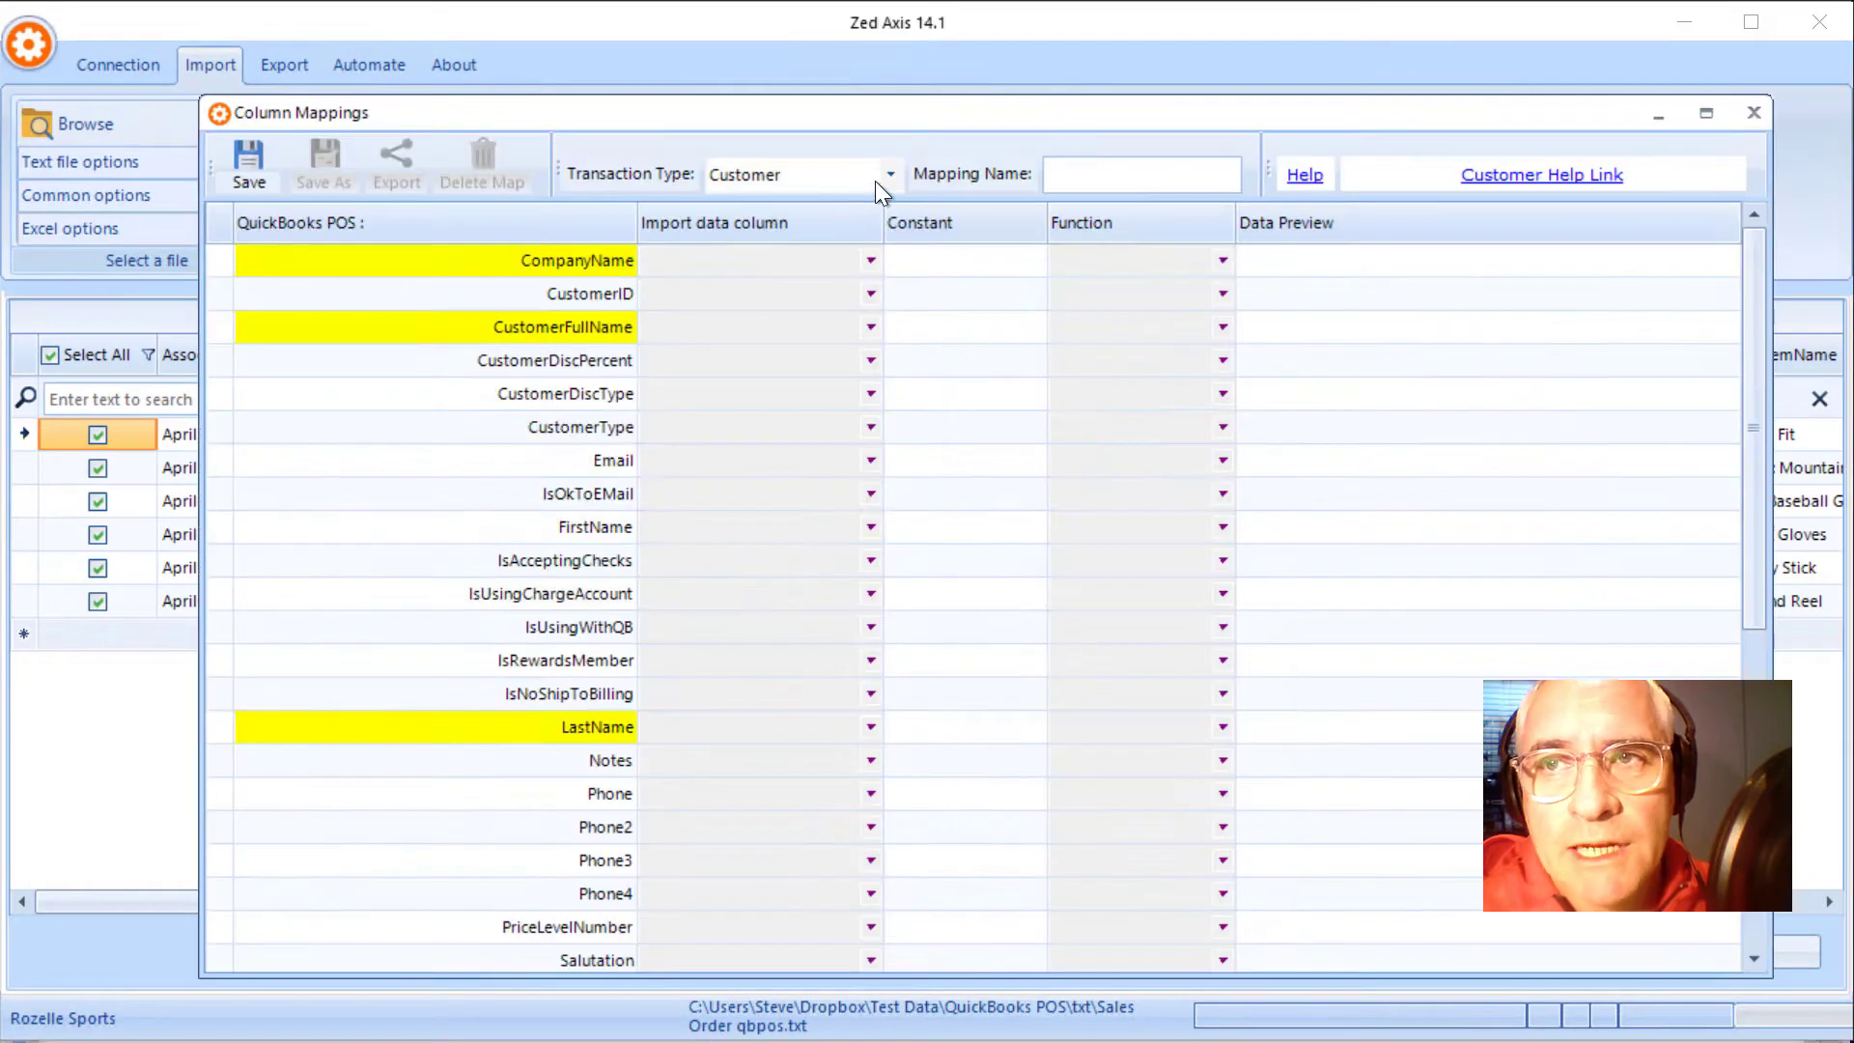
pyautogui.click(894, 174)
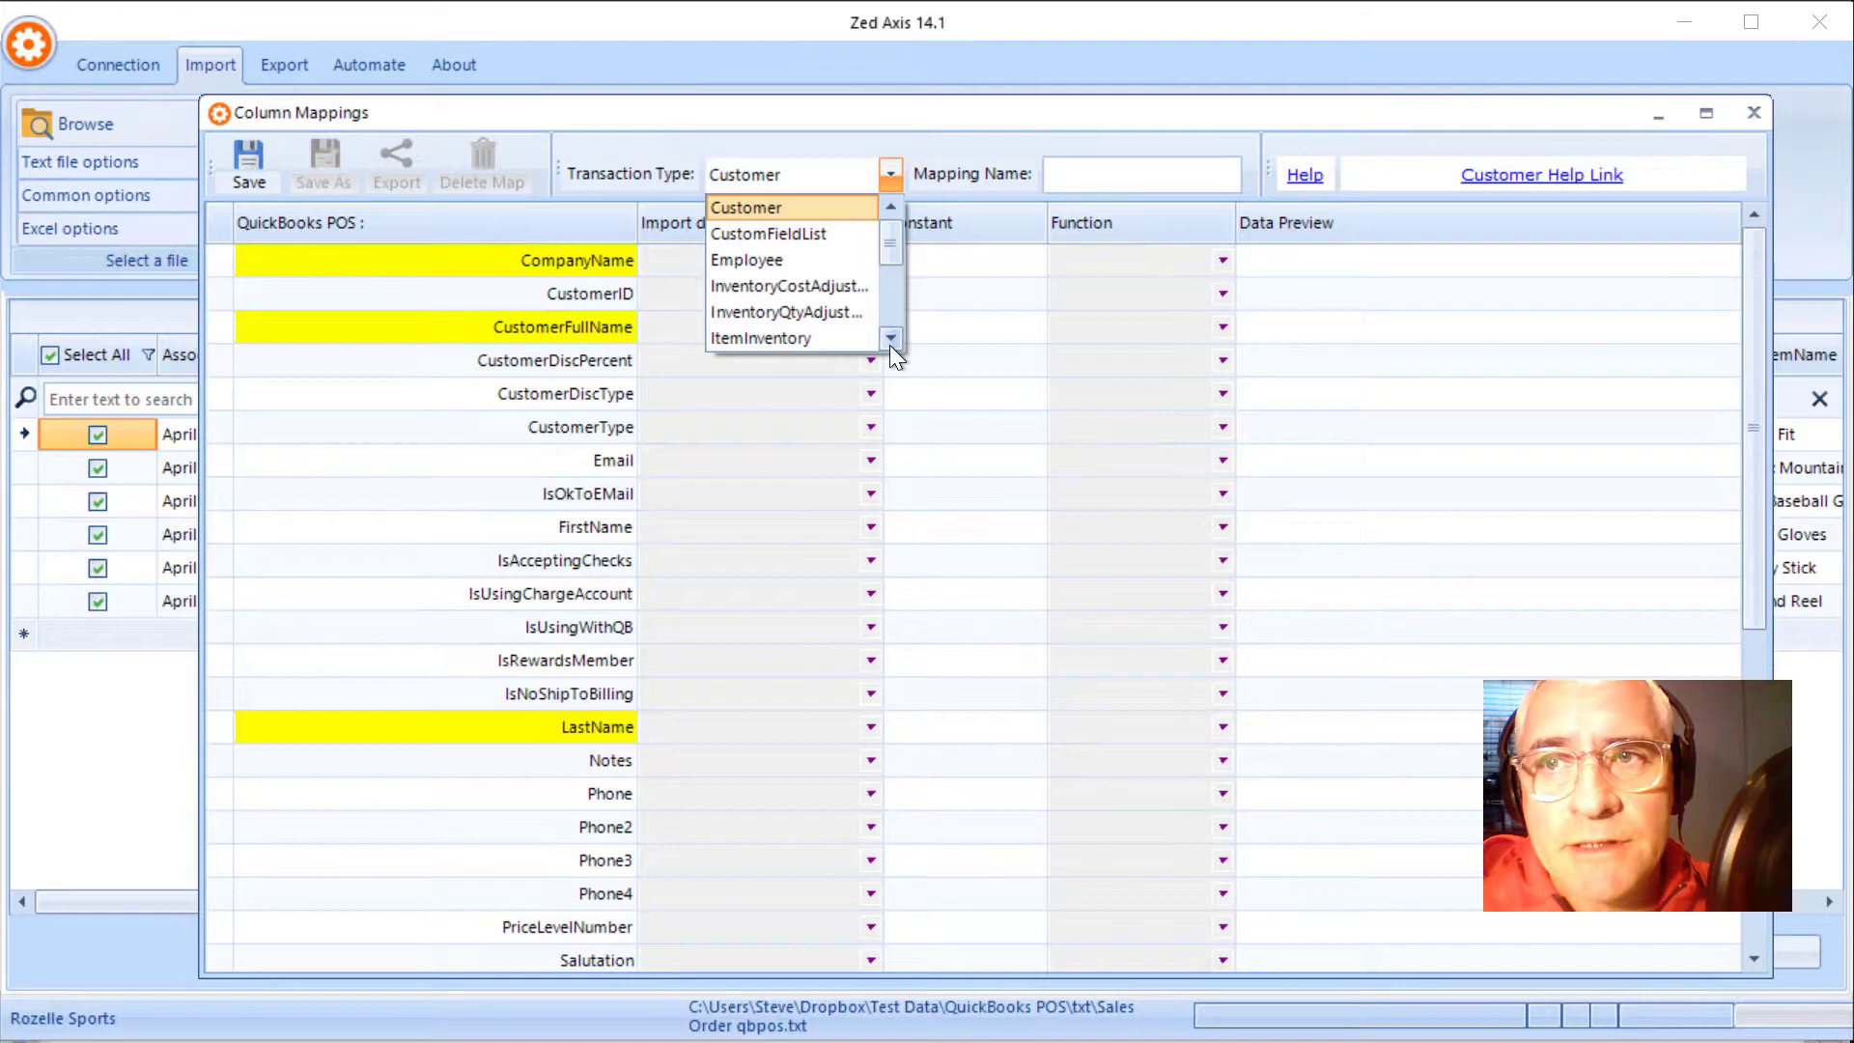
pyautogui.scroll(-3, 890, 338)
pyautogui.click(838, 270)
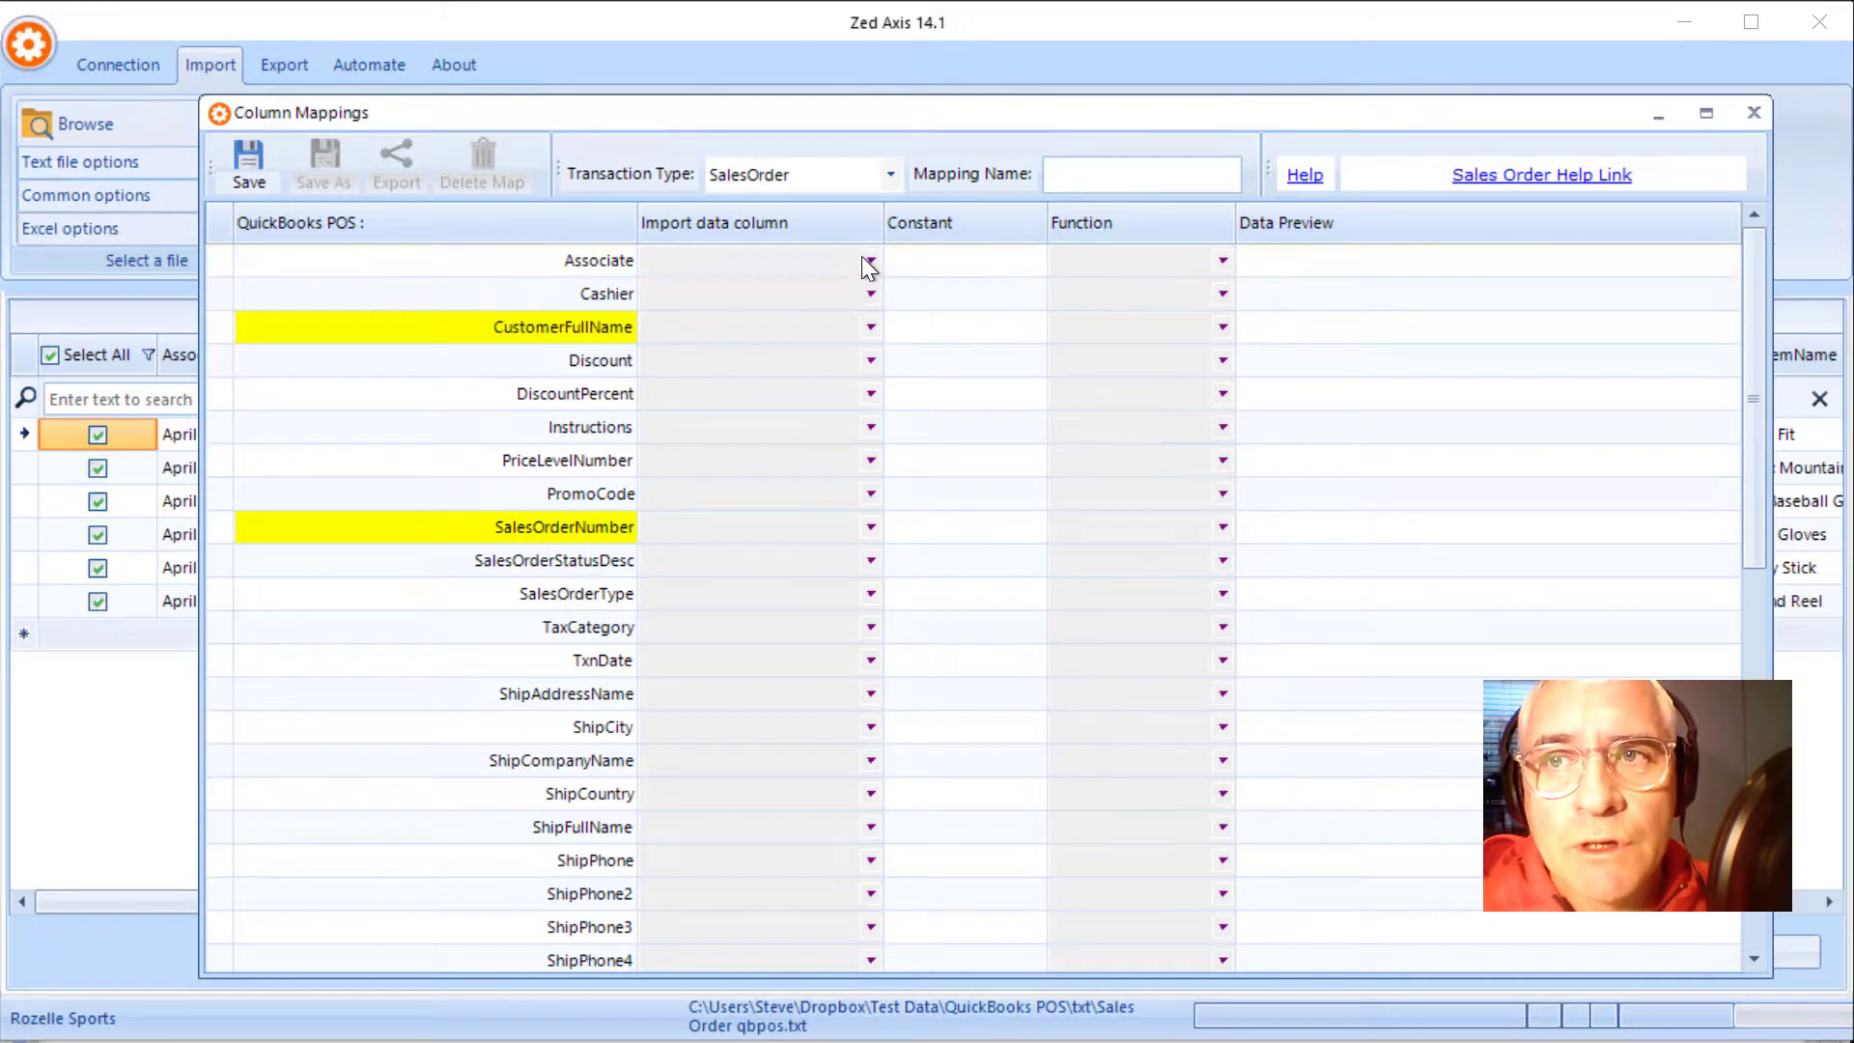
# Map the Associate and Cashier fields to their matching file columns
pyautogui.click(869, 259)
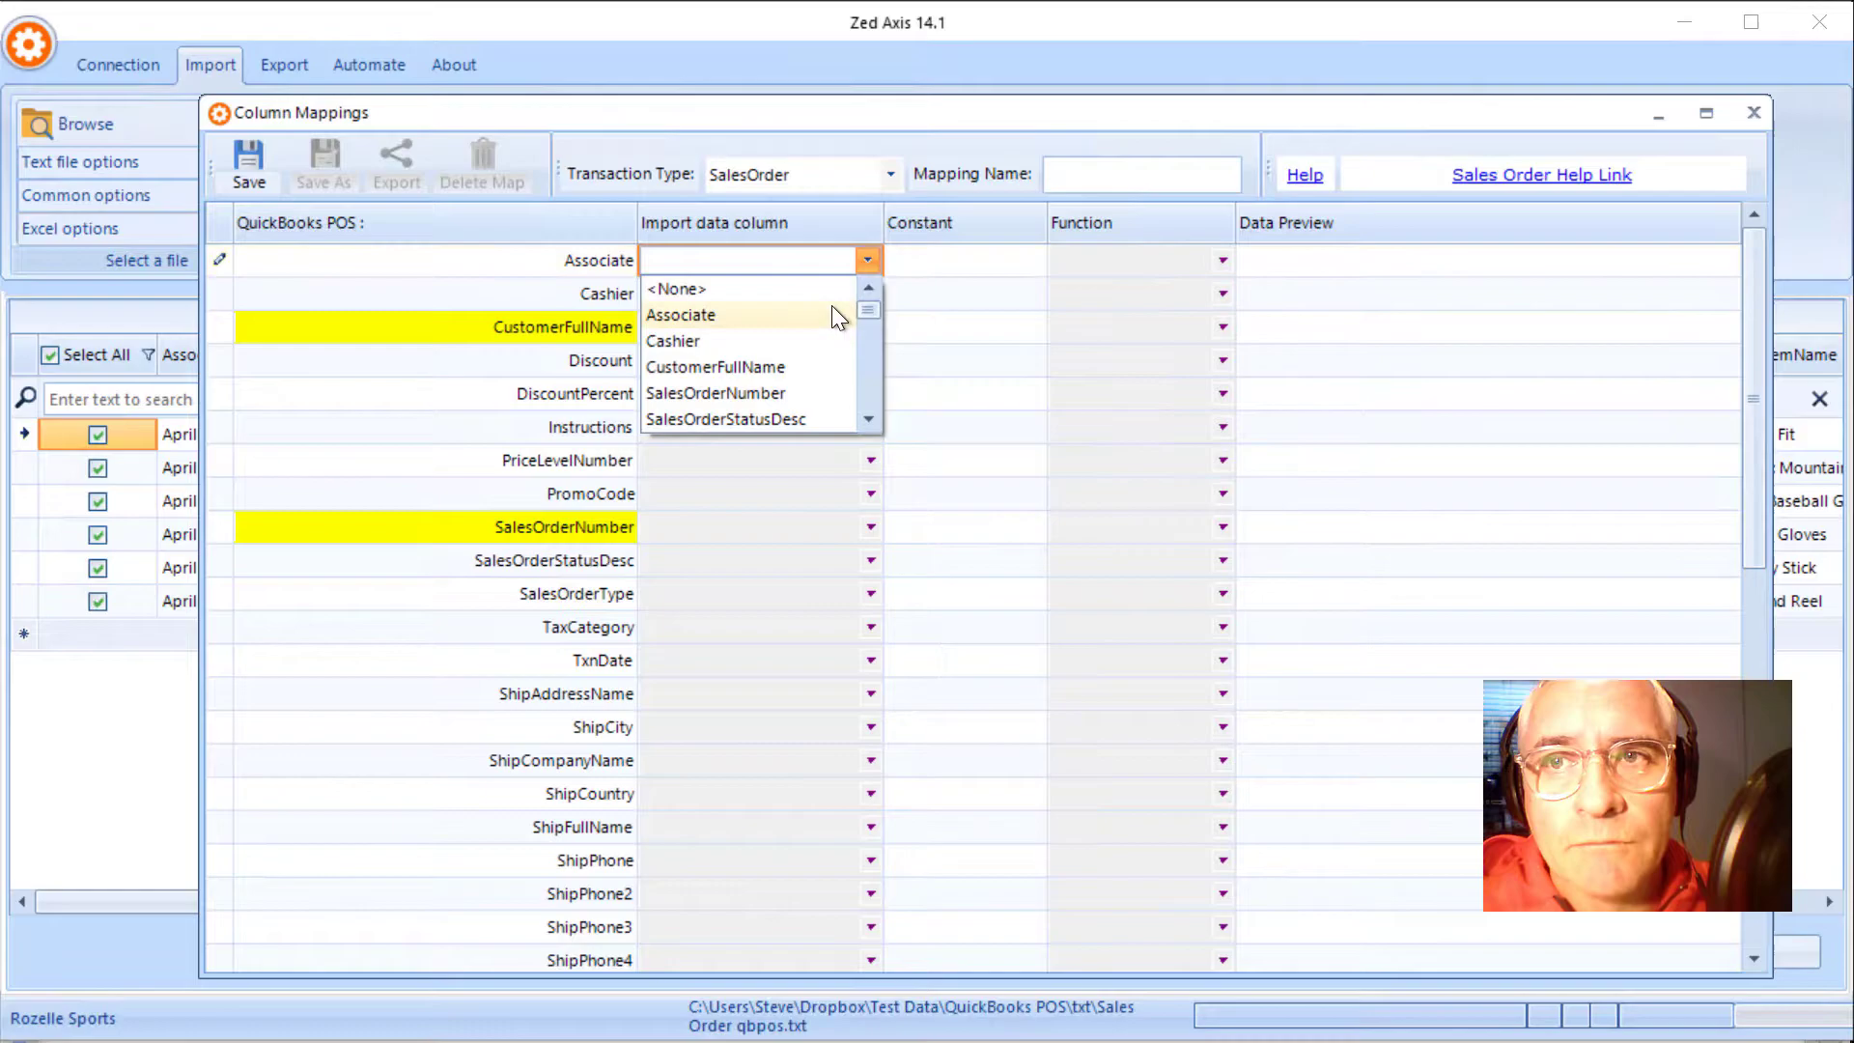
pyautogui.click(831, 307)
pyautogui.click(836, 292)
pyautogui.click(870, 294)
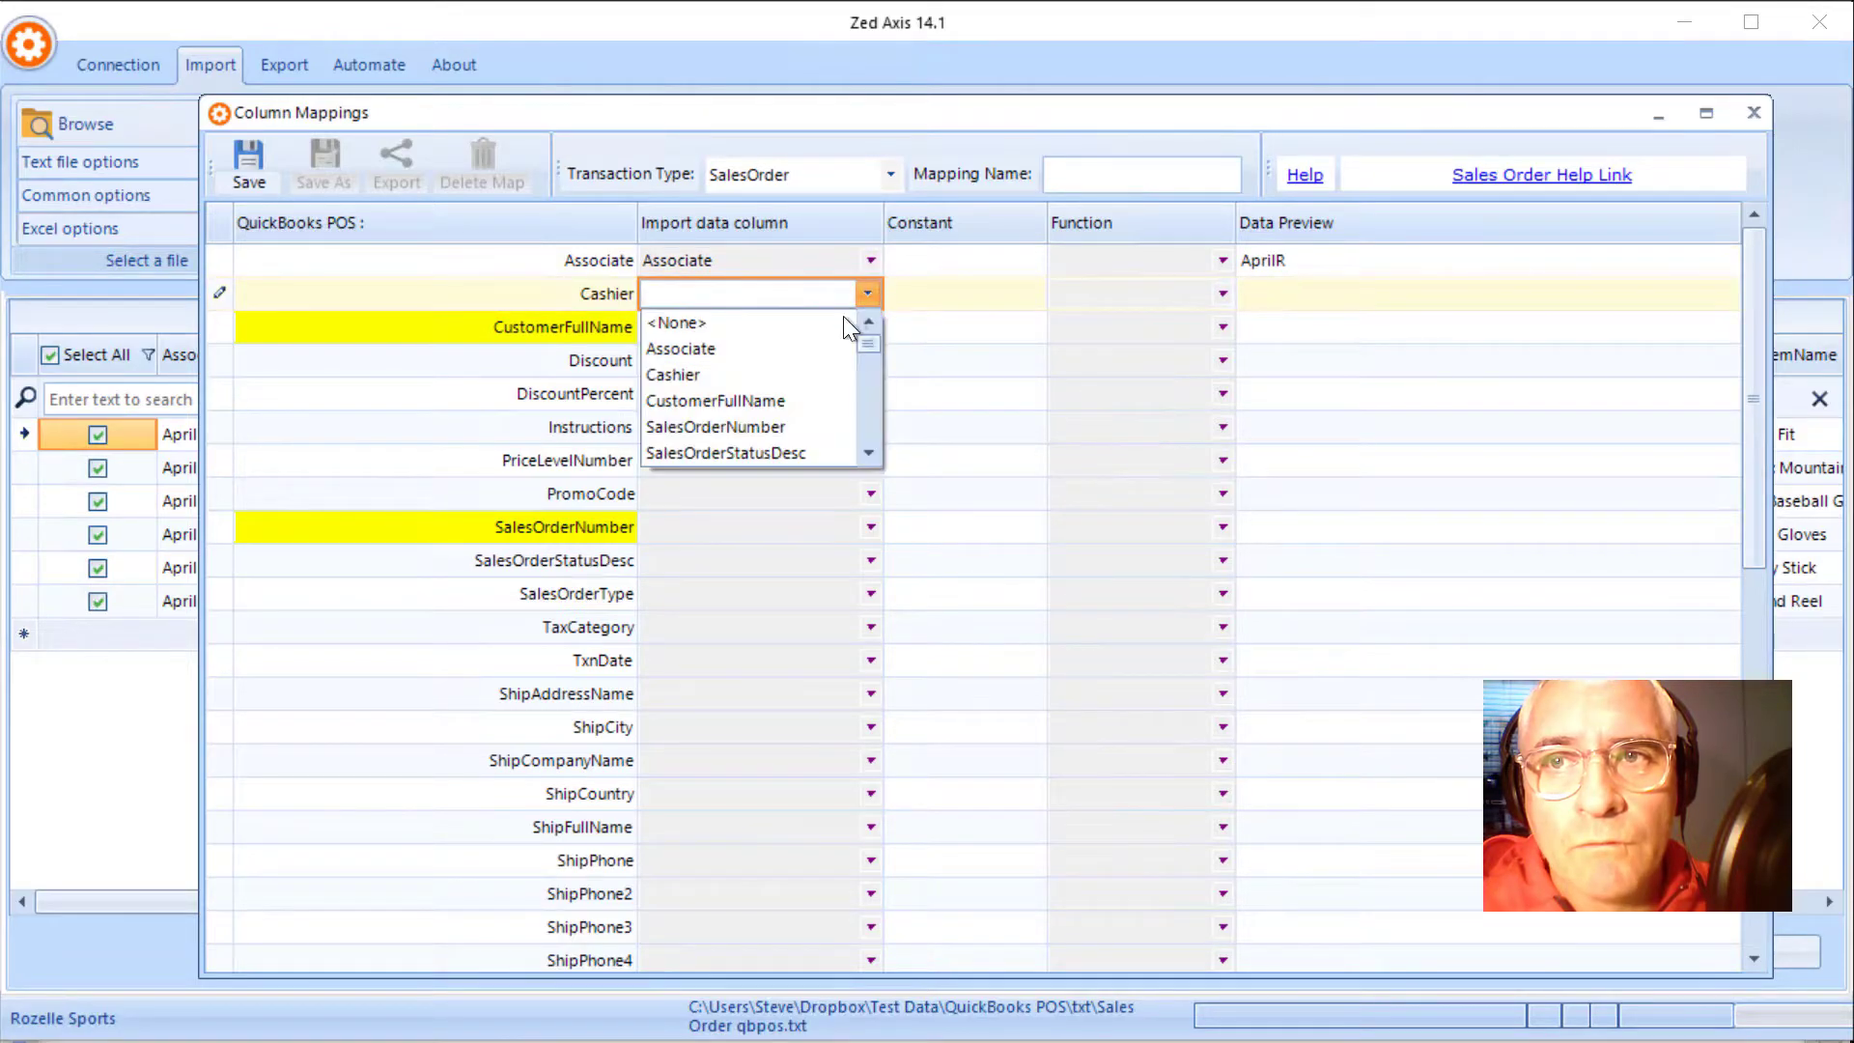
pyautogui.click(806, 369)
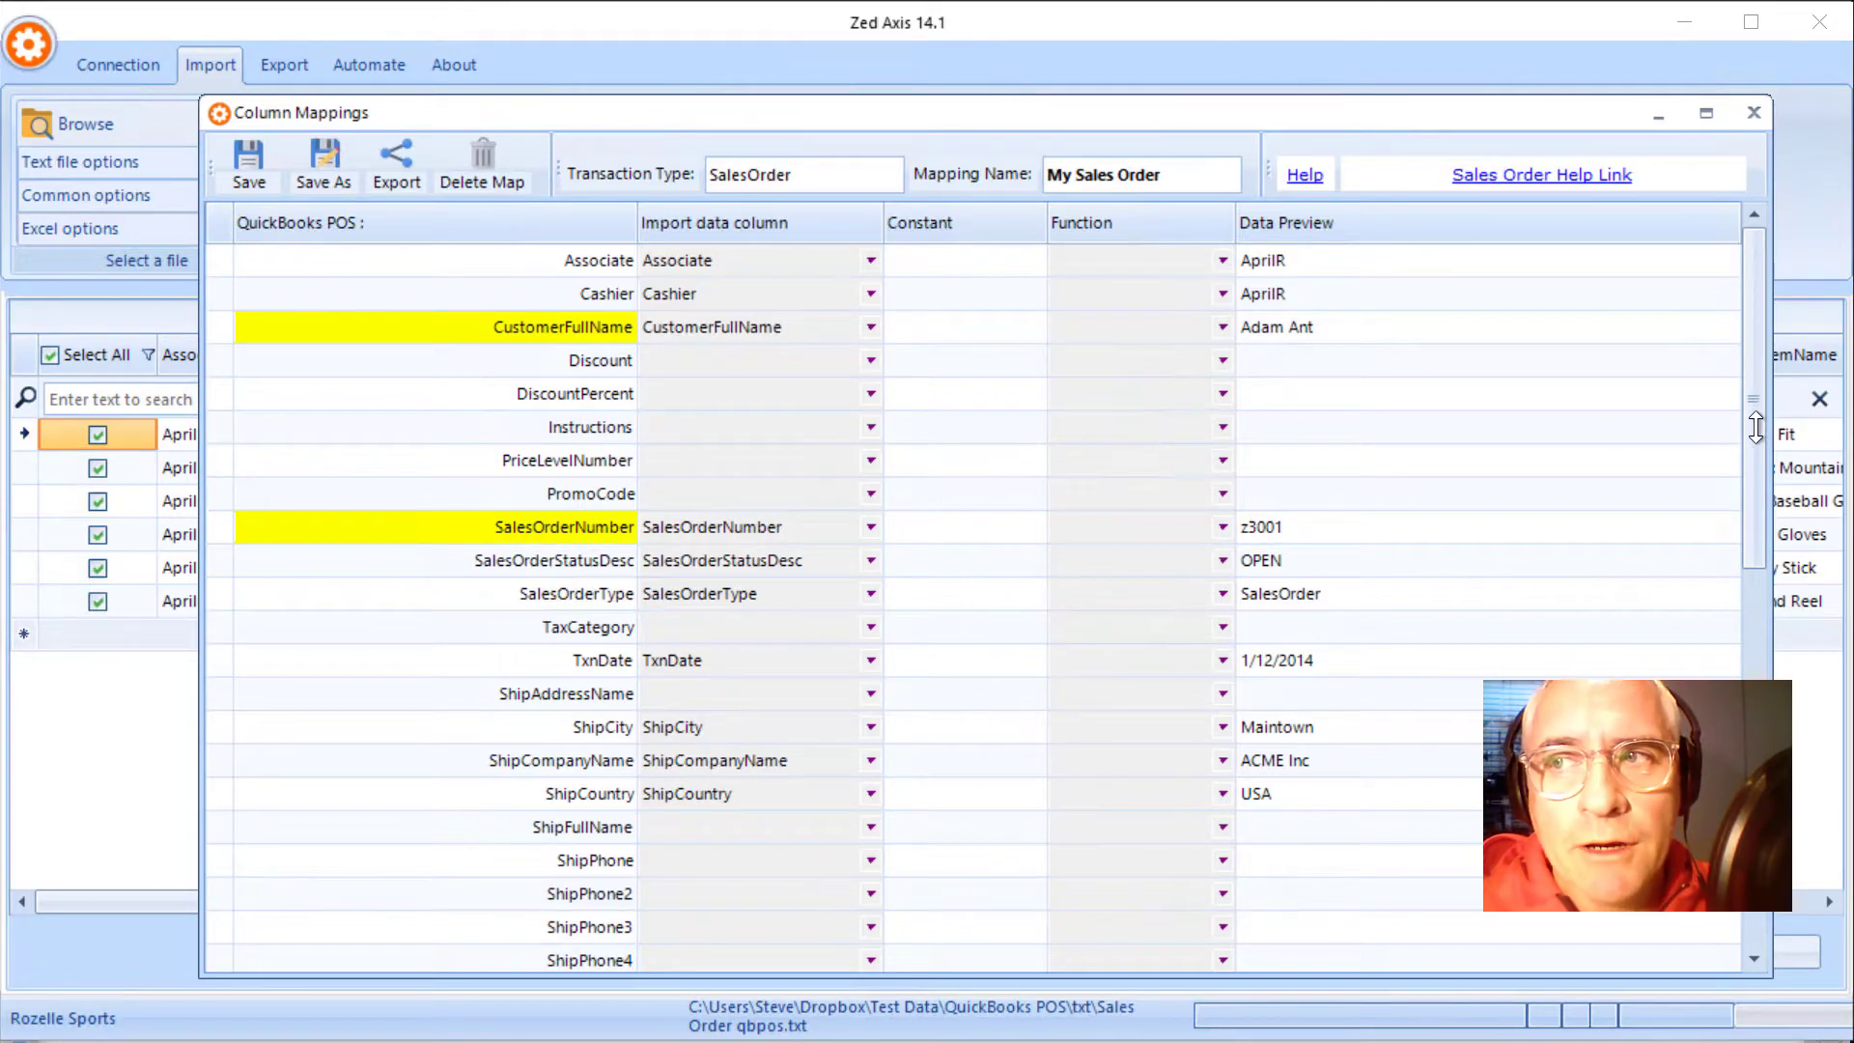
pyautogui.scroll(-8, 1756, 427)
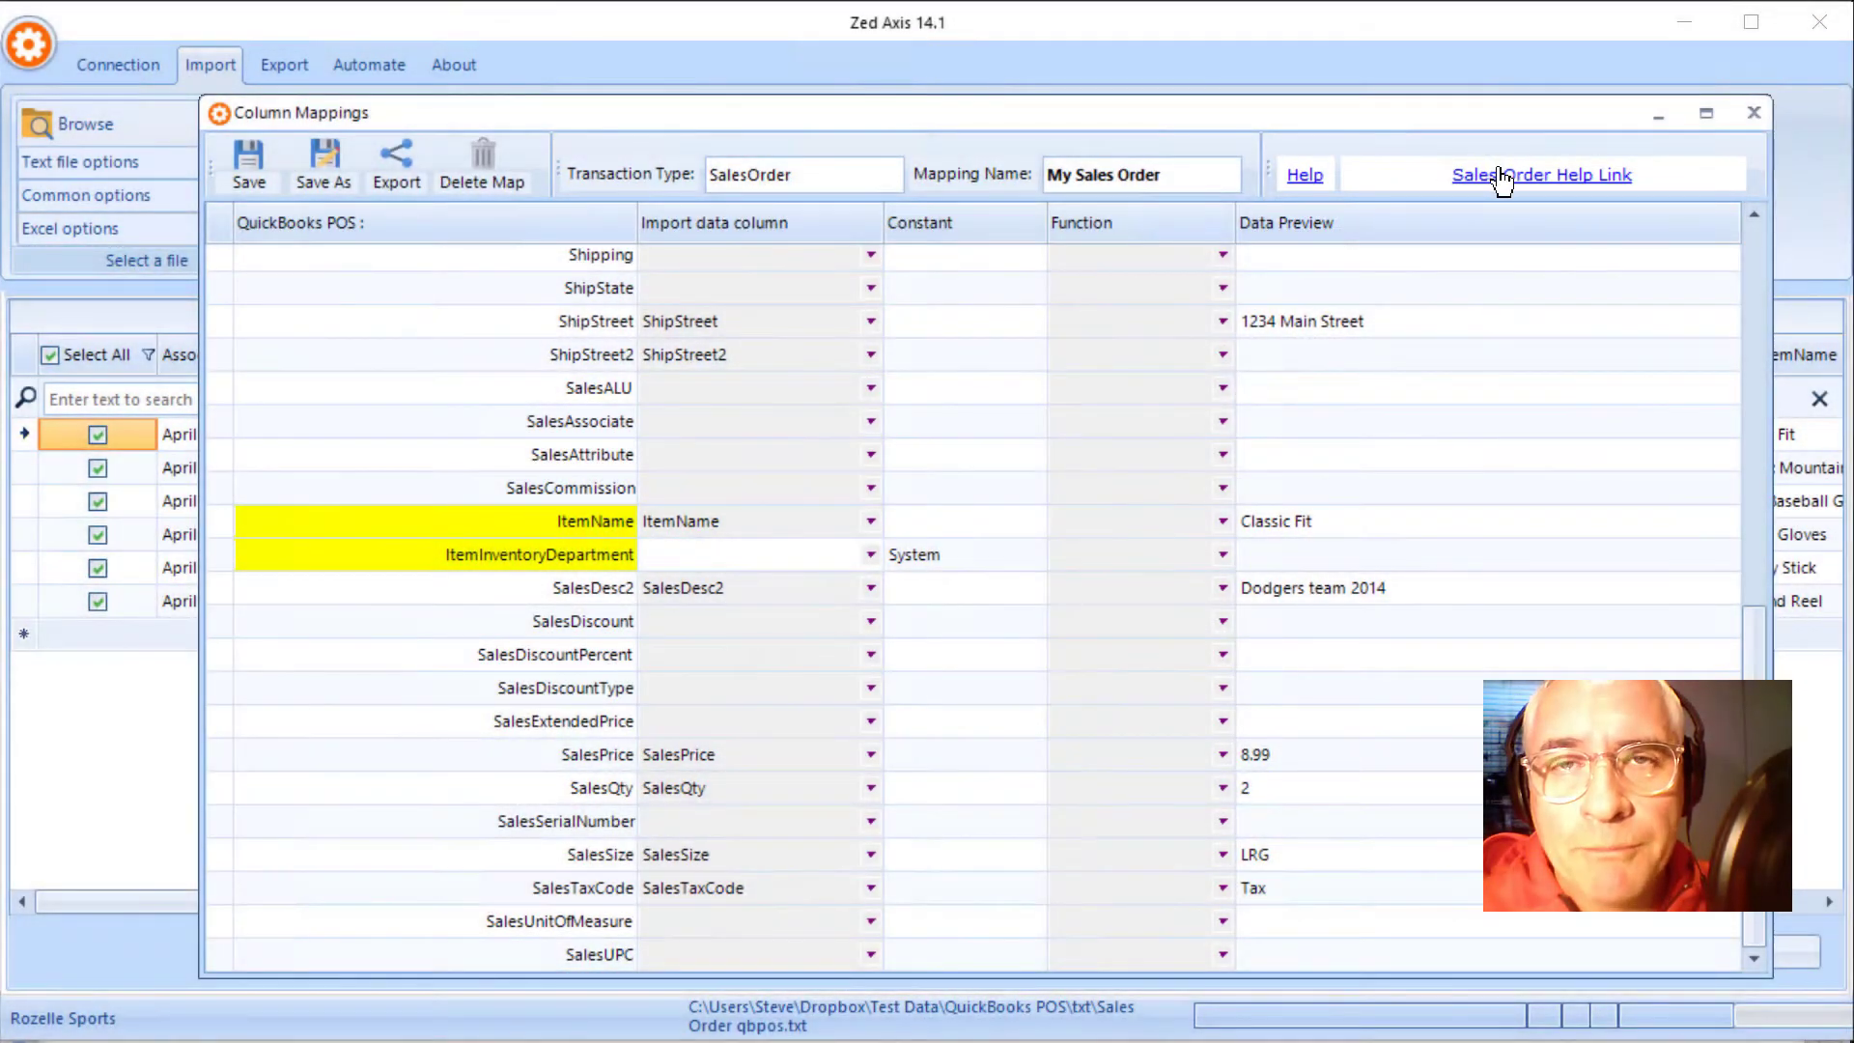
pyautogui.click(1500, 170)
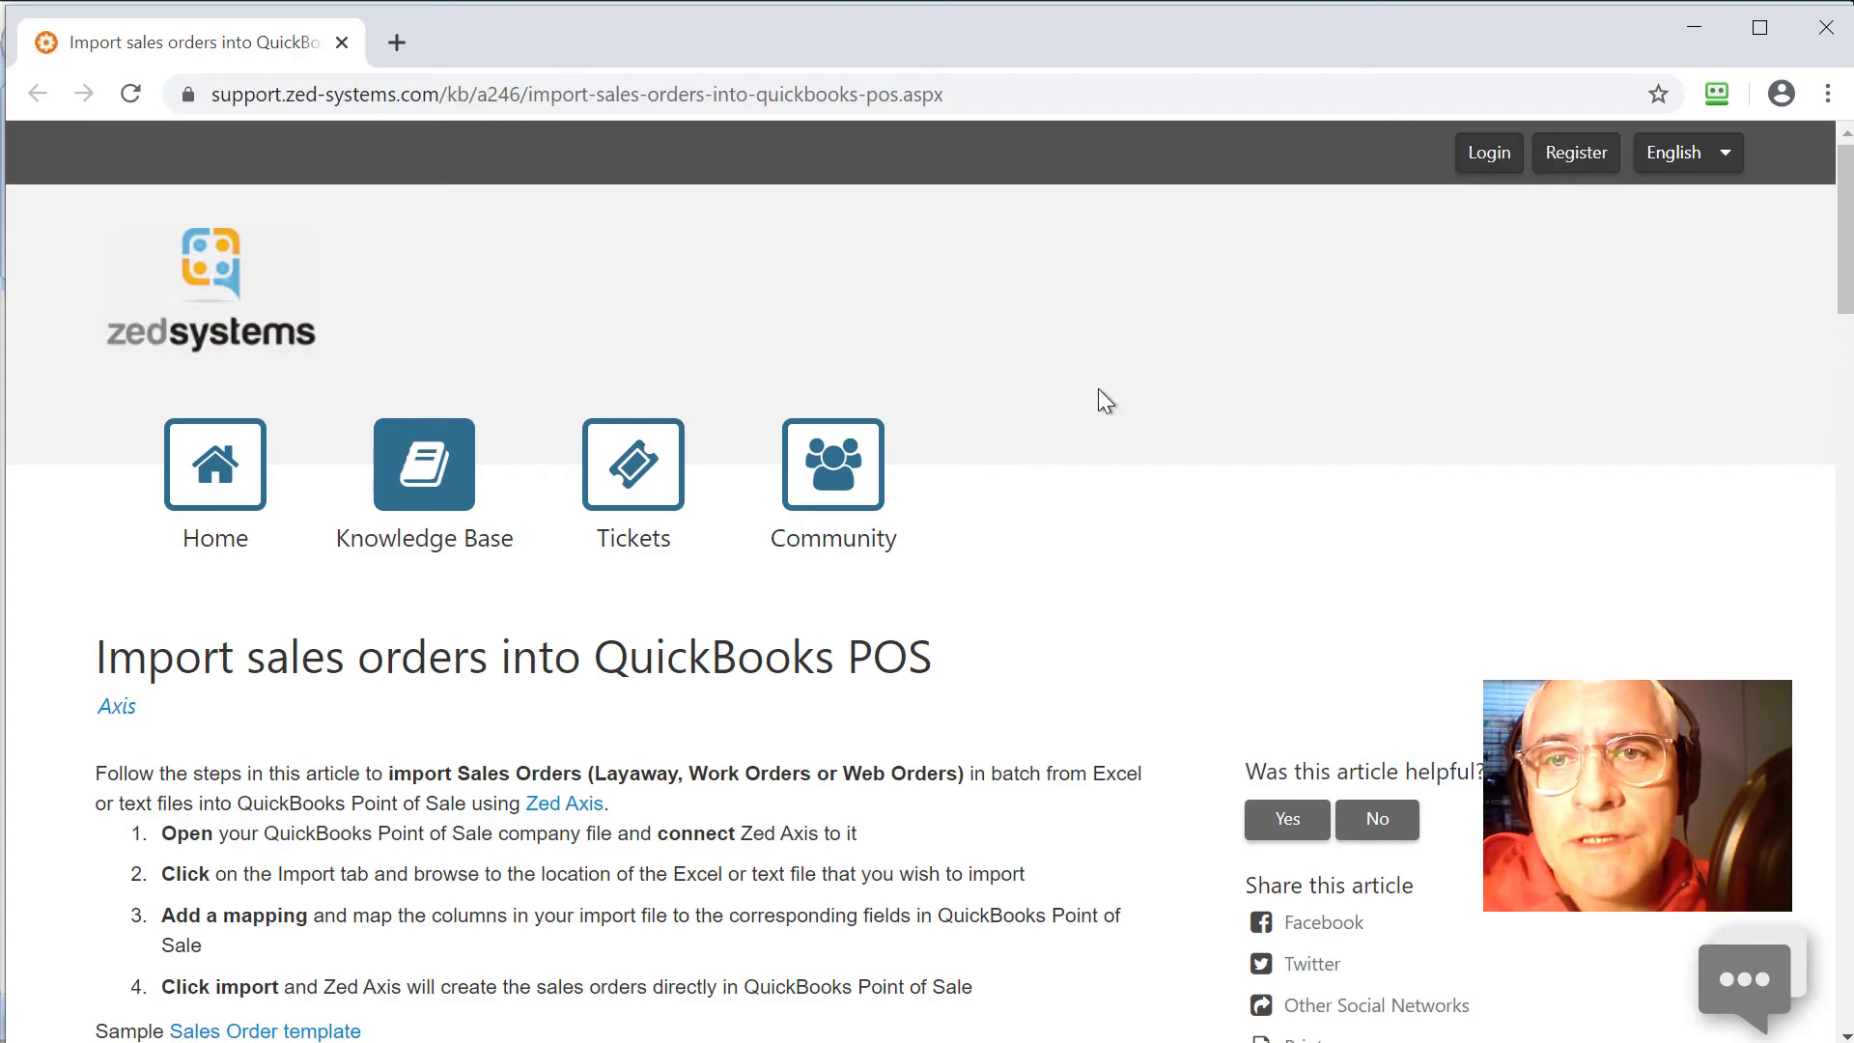
pyautogui.scroll(-3, 1095, 548)
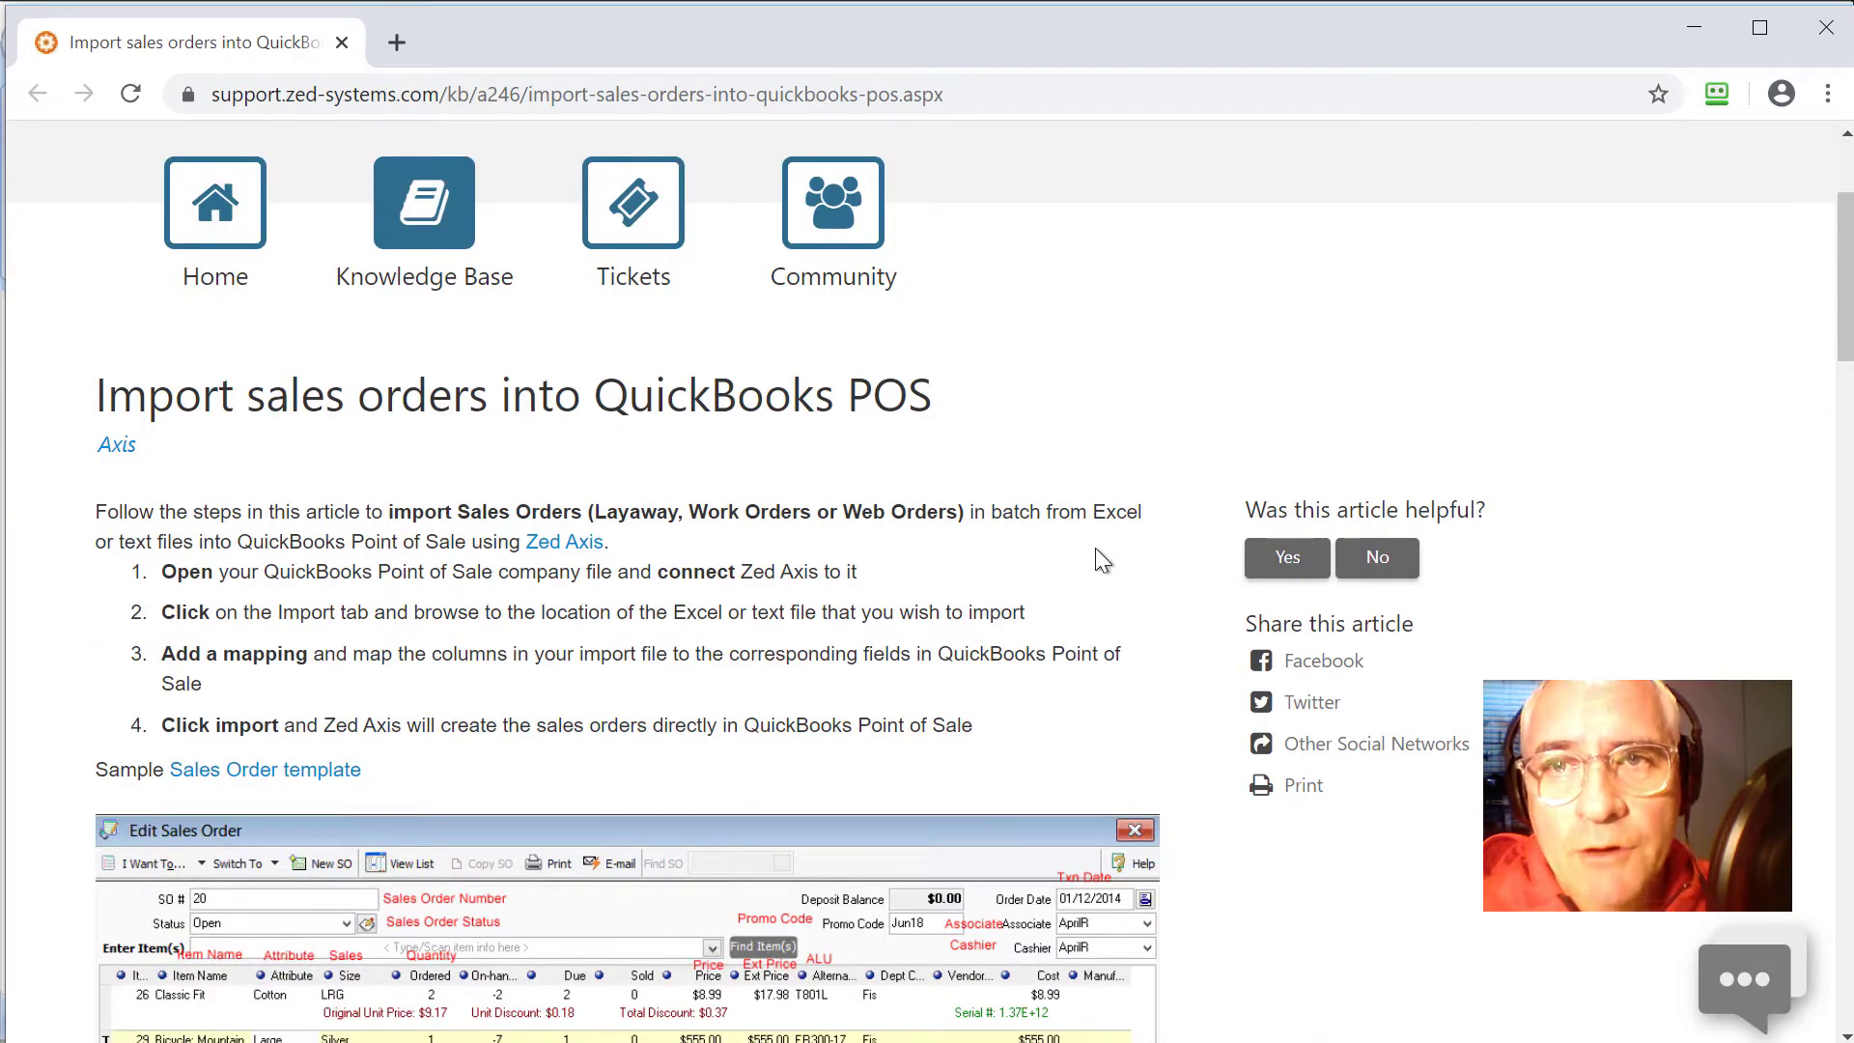
pyautogui.scroll(-3, 1095, 561)
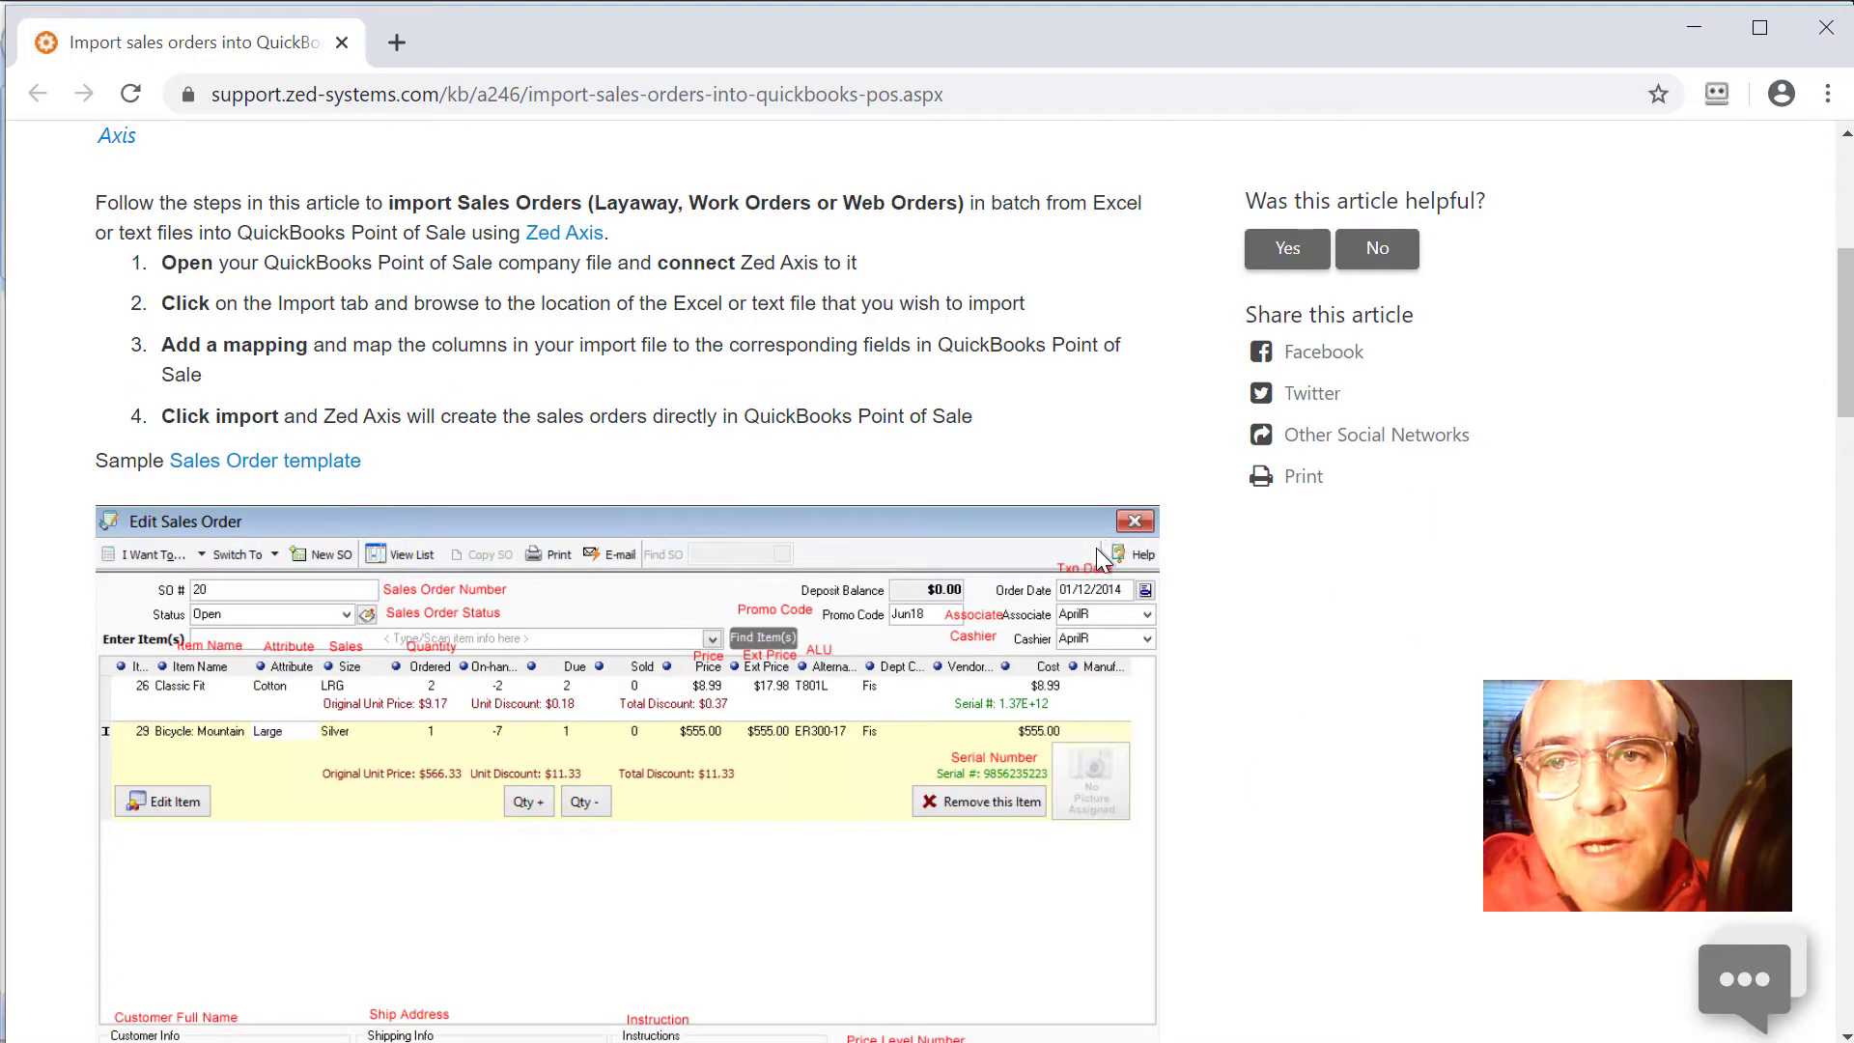
pyautogui.scroll(-10, 1098, 556)
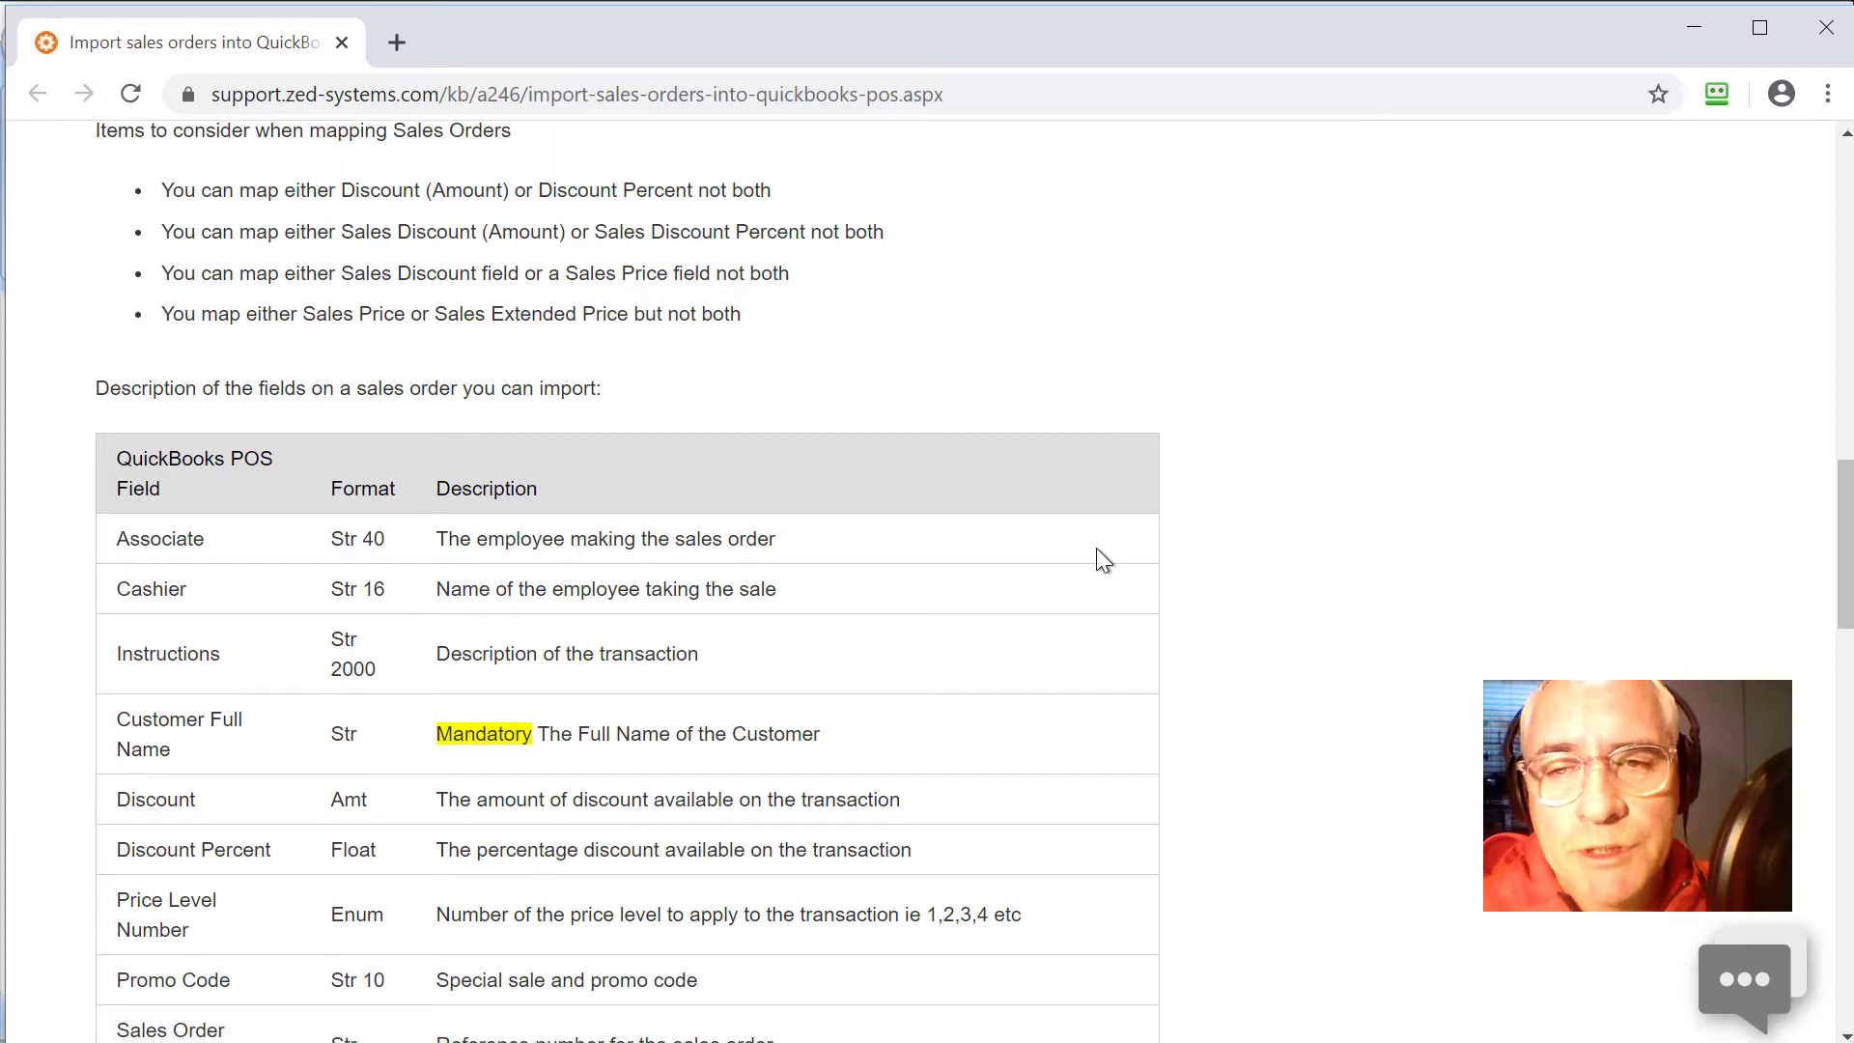
pyautogui.scroll(-2, 1097, 550)
pyautogui.scroll(-7, 1097, 548)
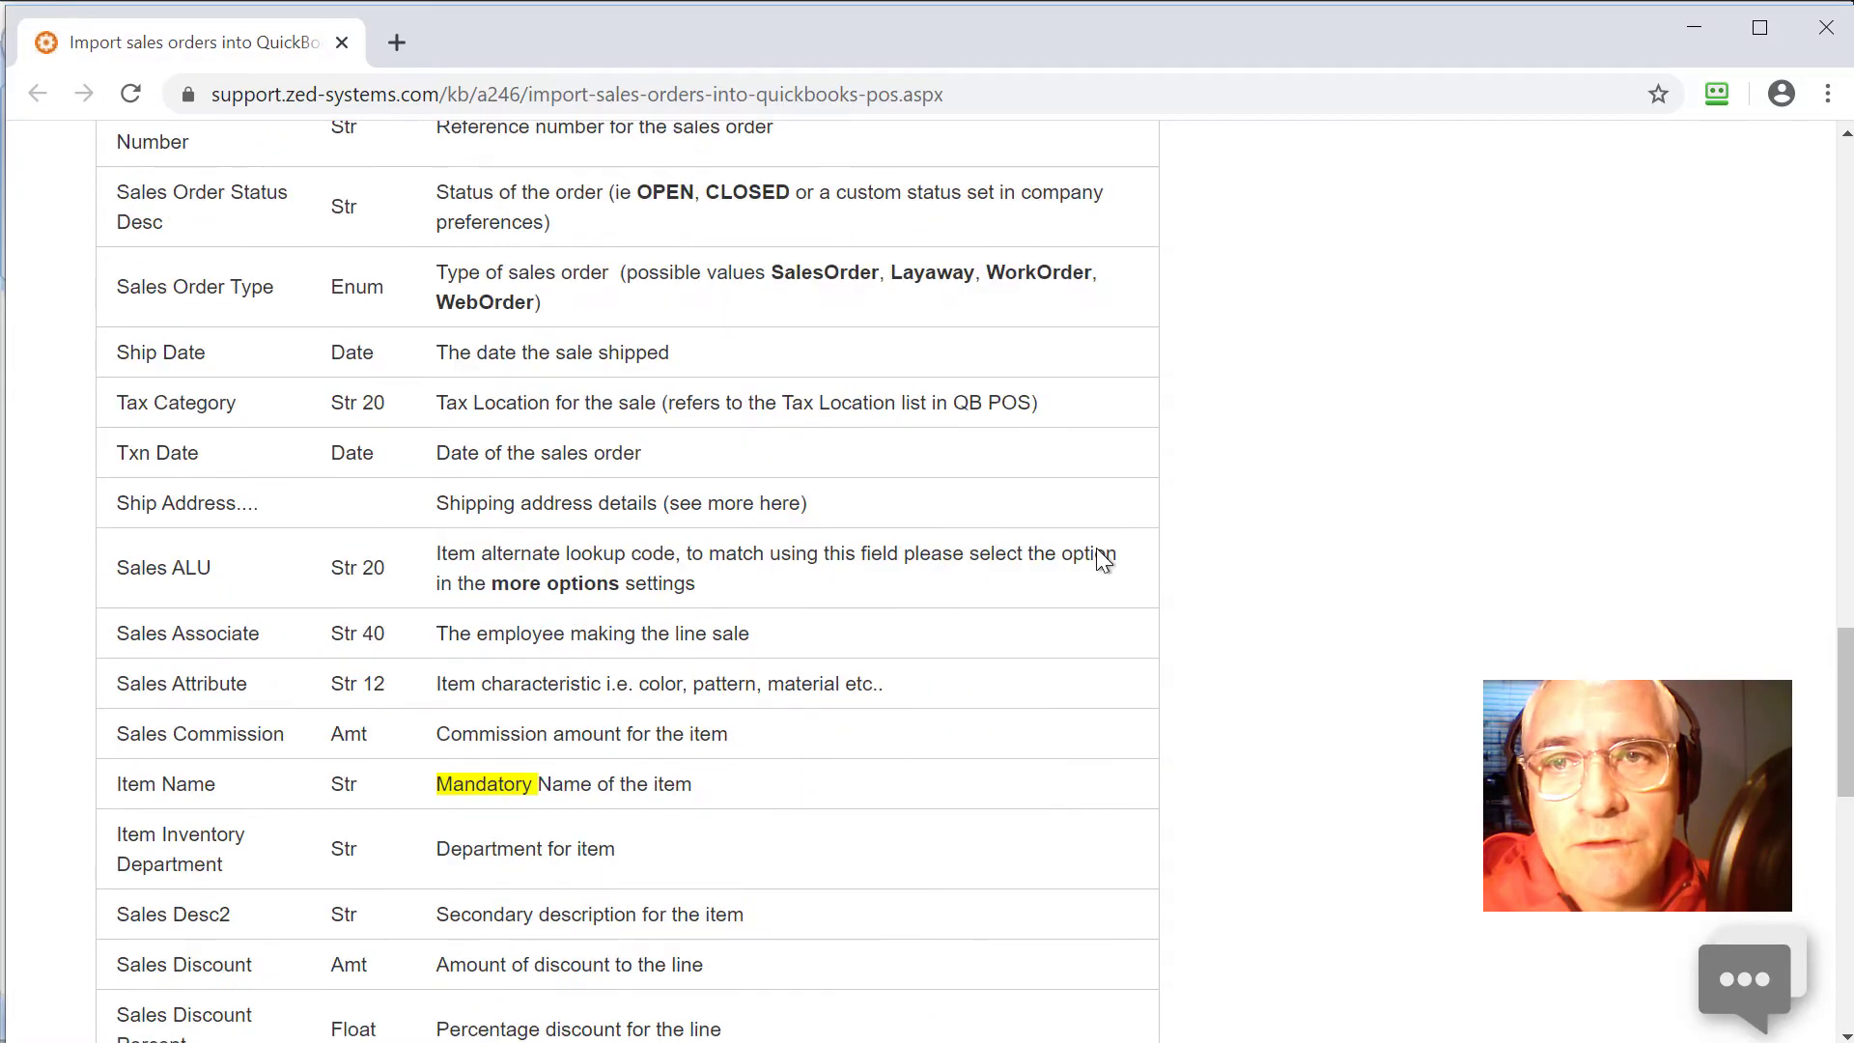
# Save the My Sales Order mapping, set existing transactions to Duplicate, and import orders z3001–z3003
pyautogui.hotkey('alt', 'Tab')
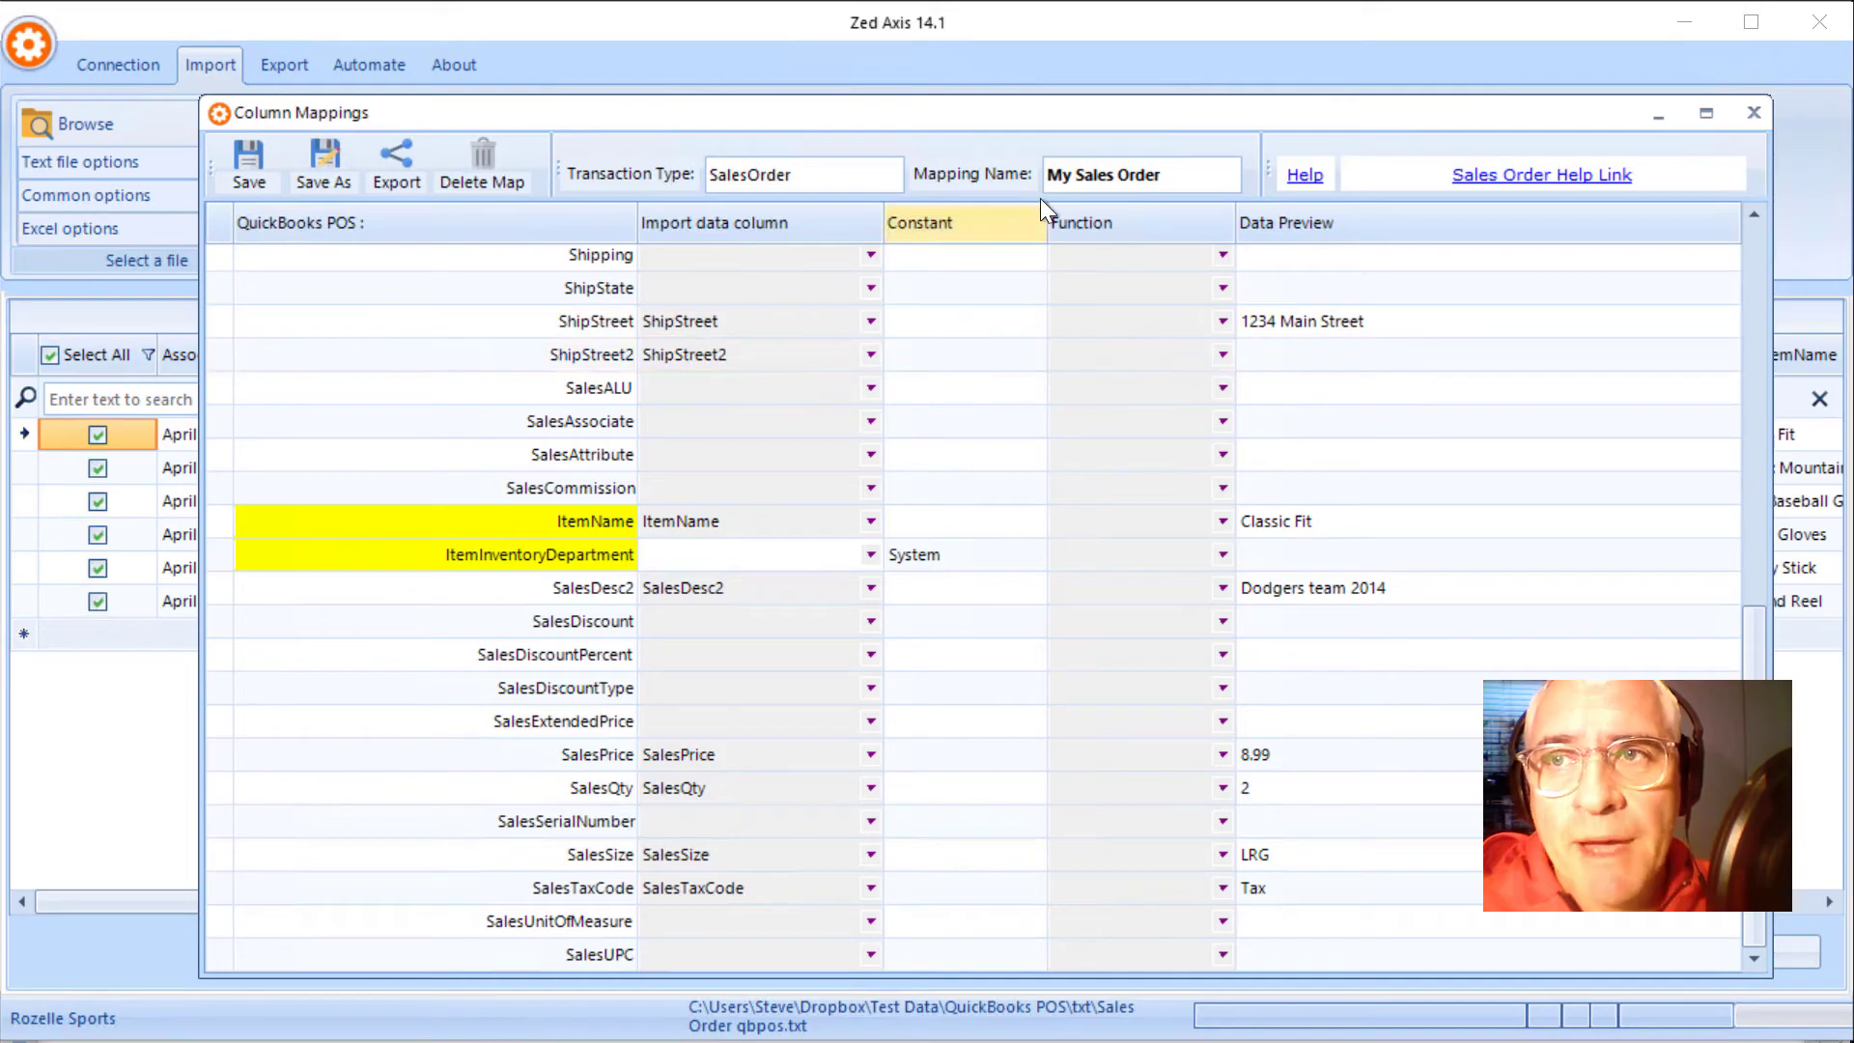
pyautogui.click(1081, 172)
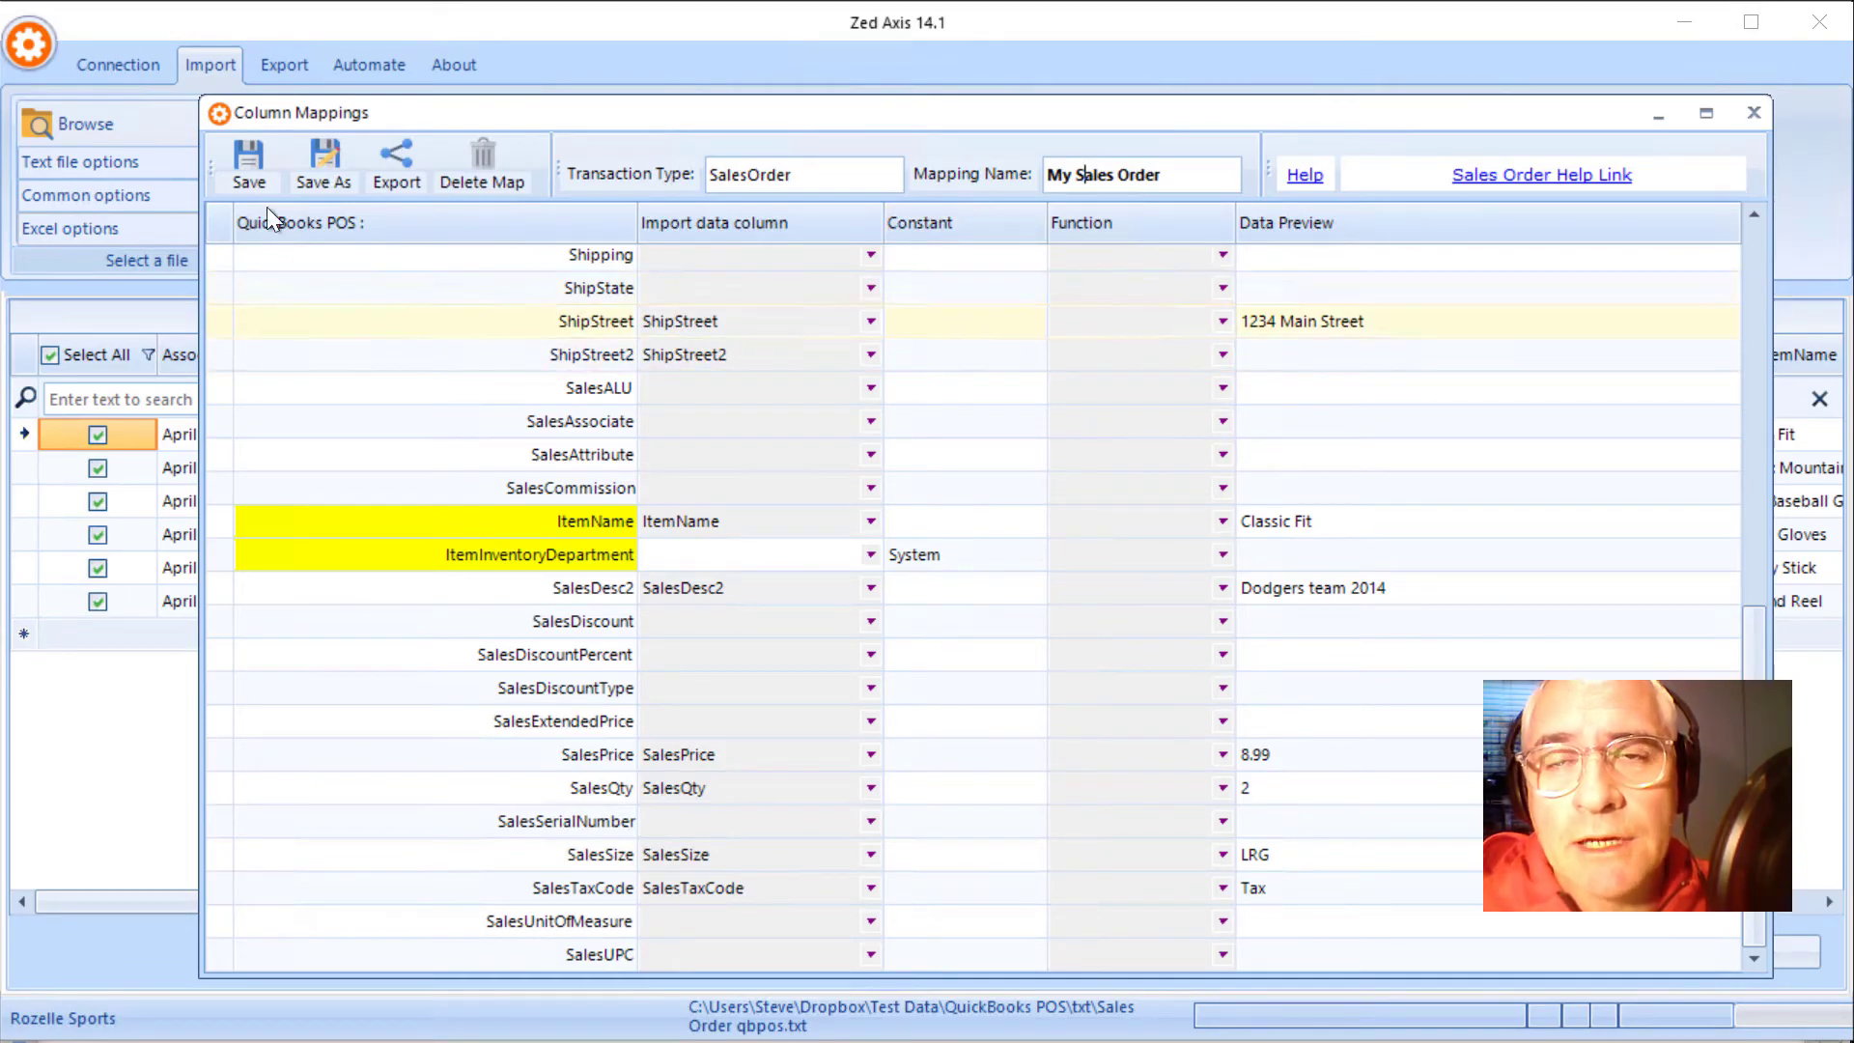
pyautogui.click(250, 166)
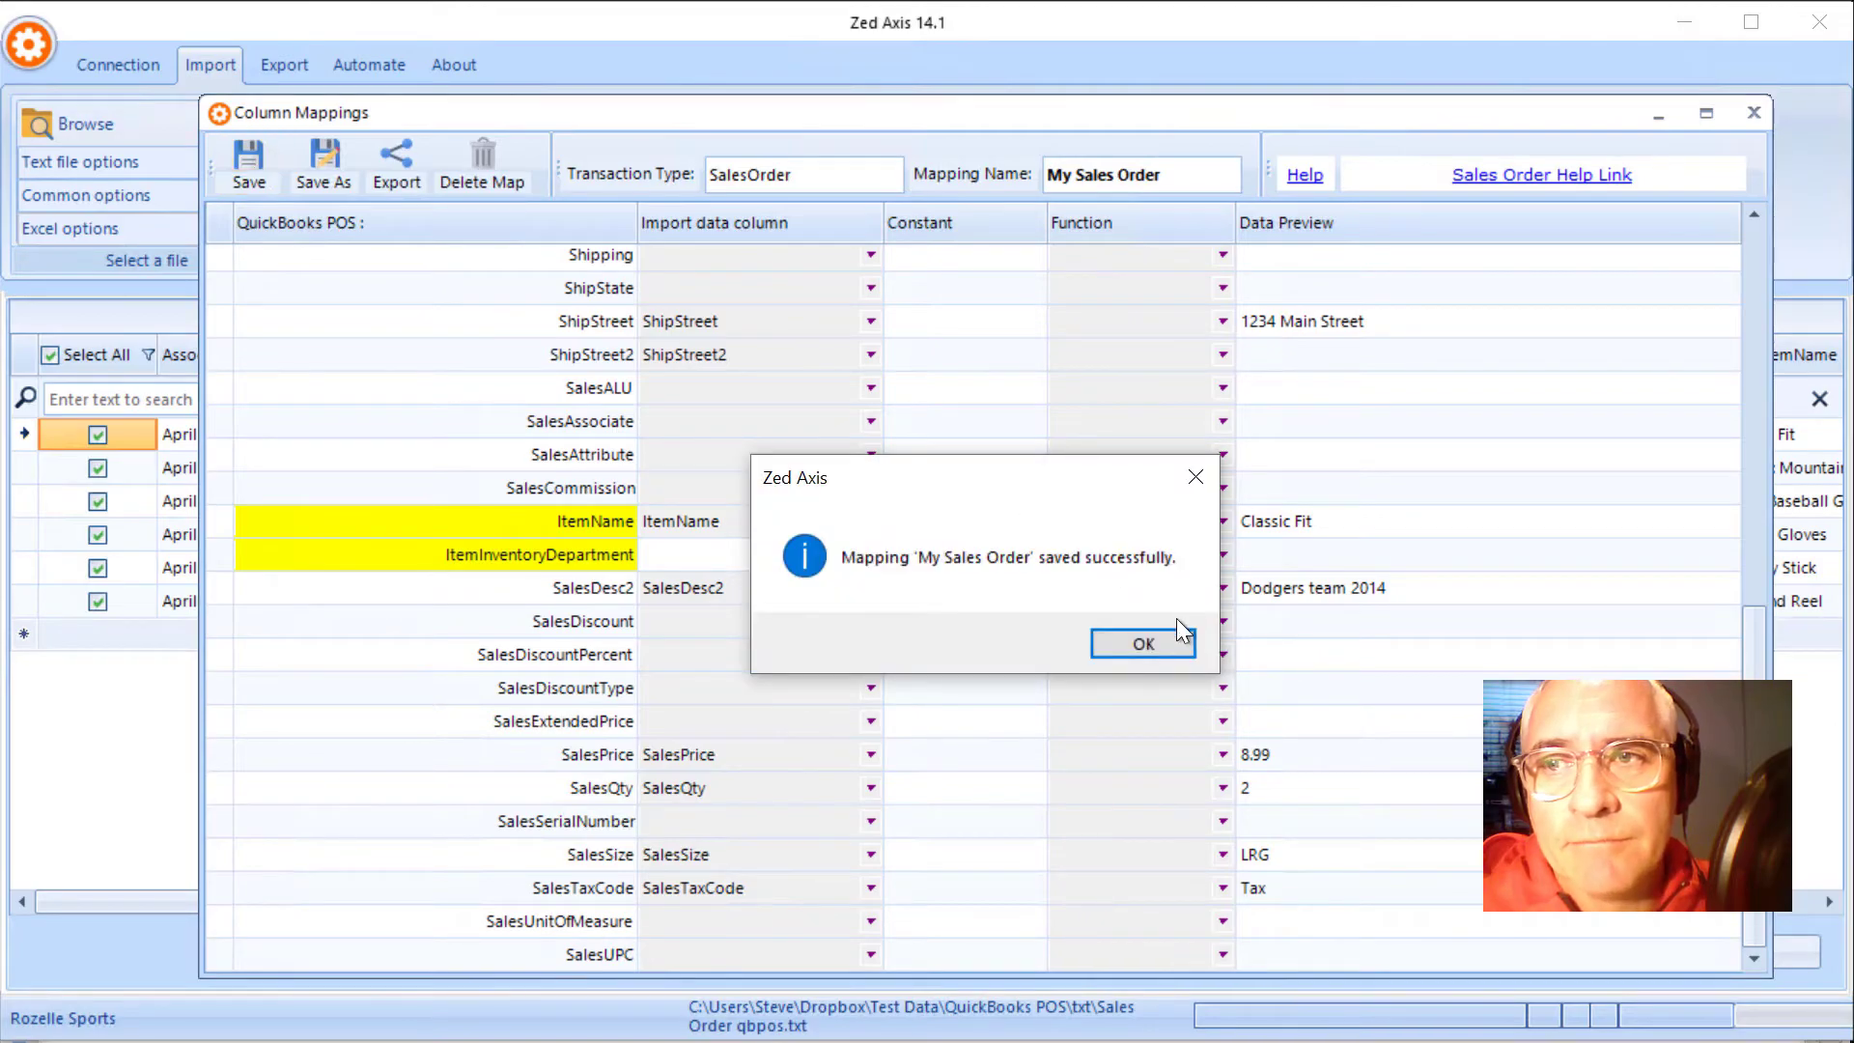
pyautogui.click(1180, 644)
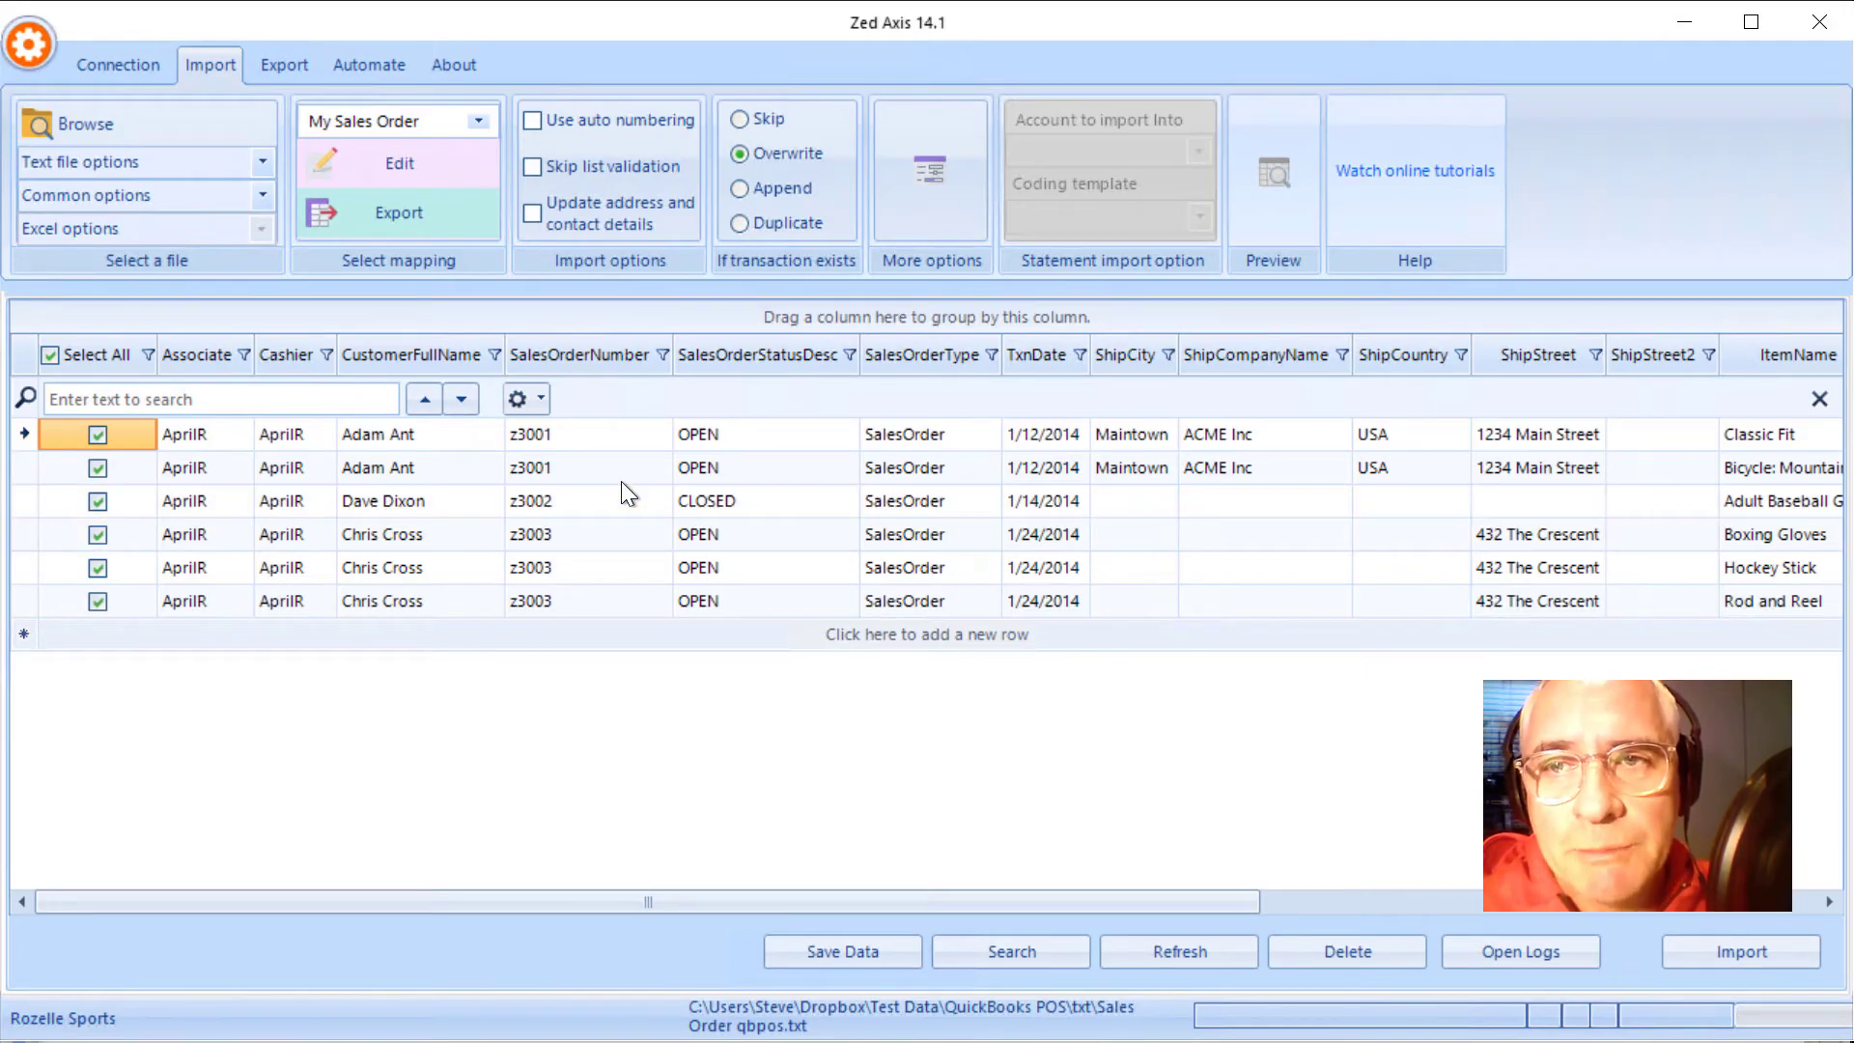
pyautogui.click(739, 223)
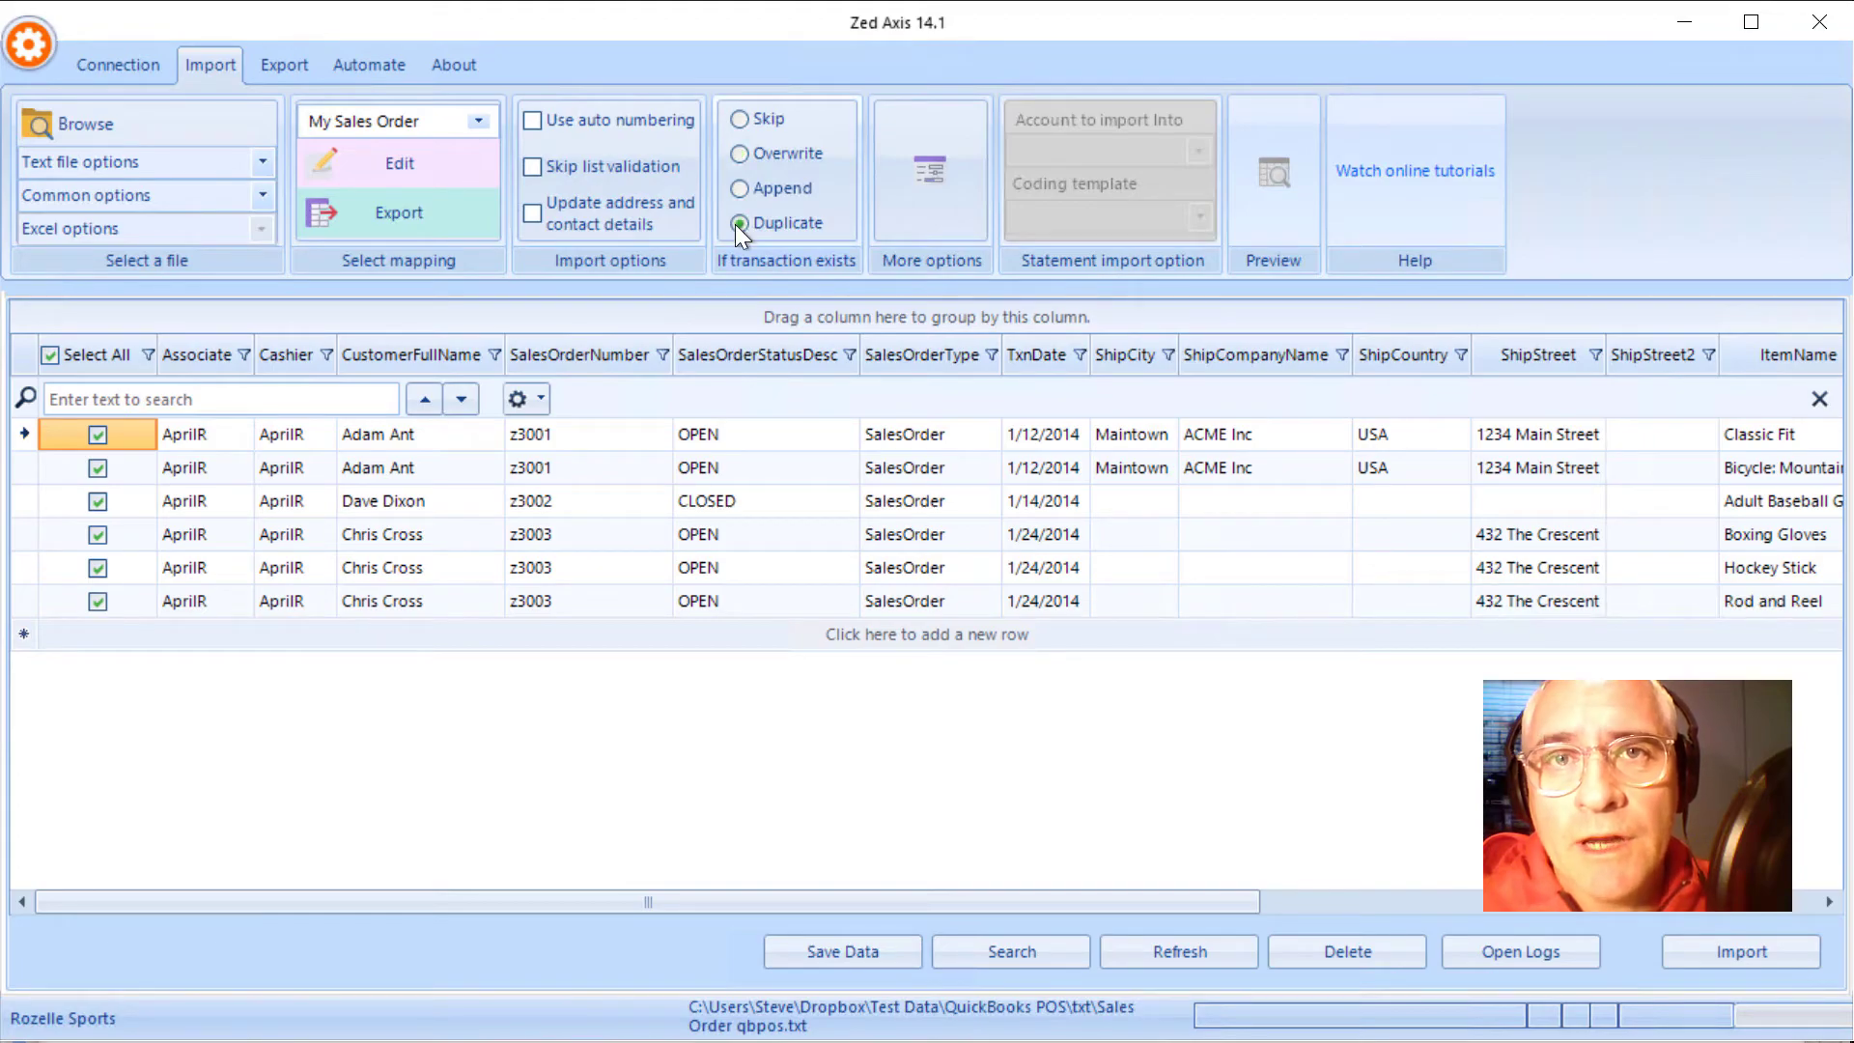
pyautogui.click(1700, 949)
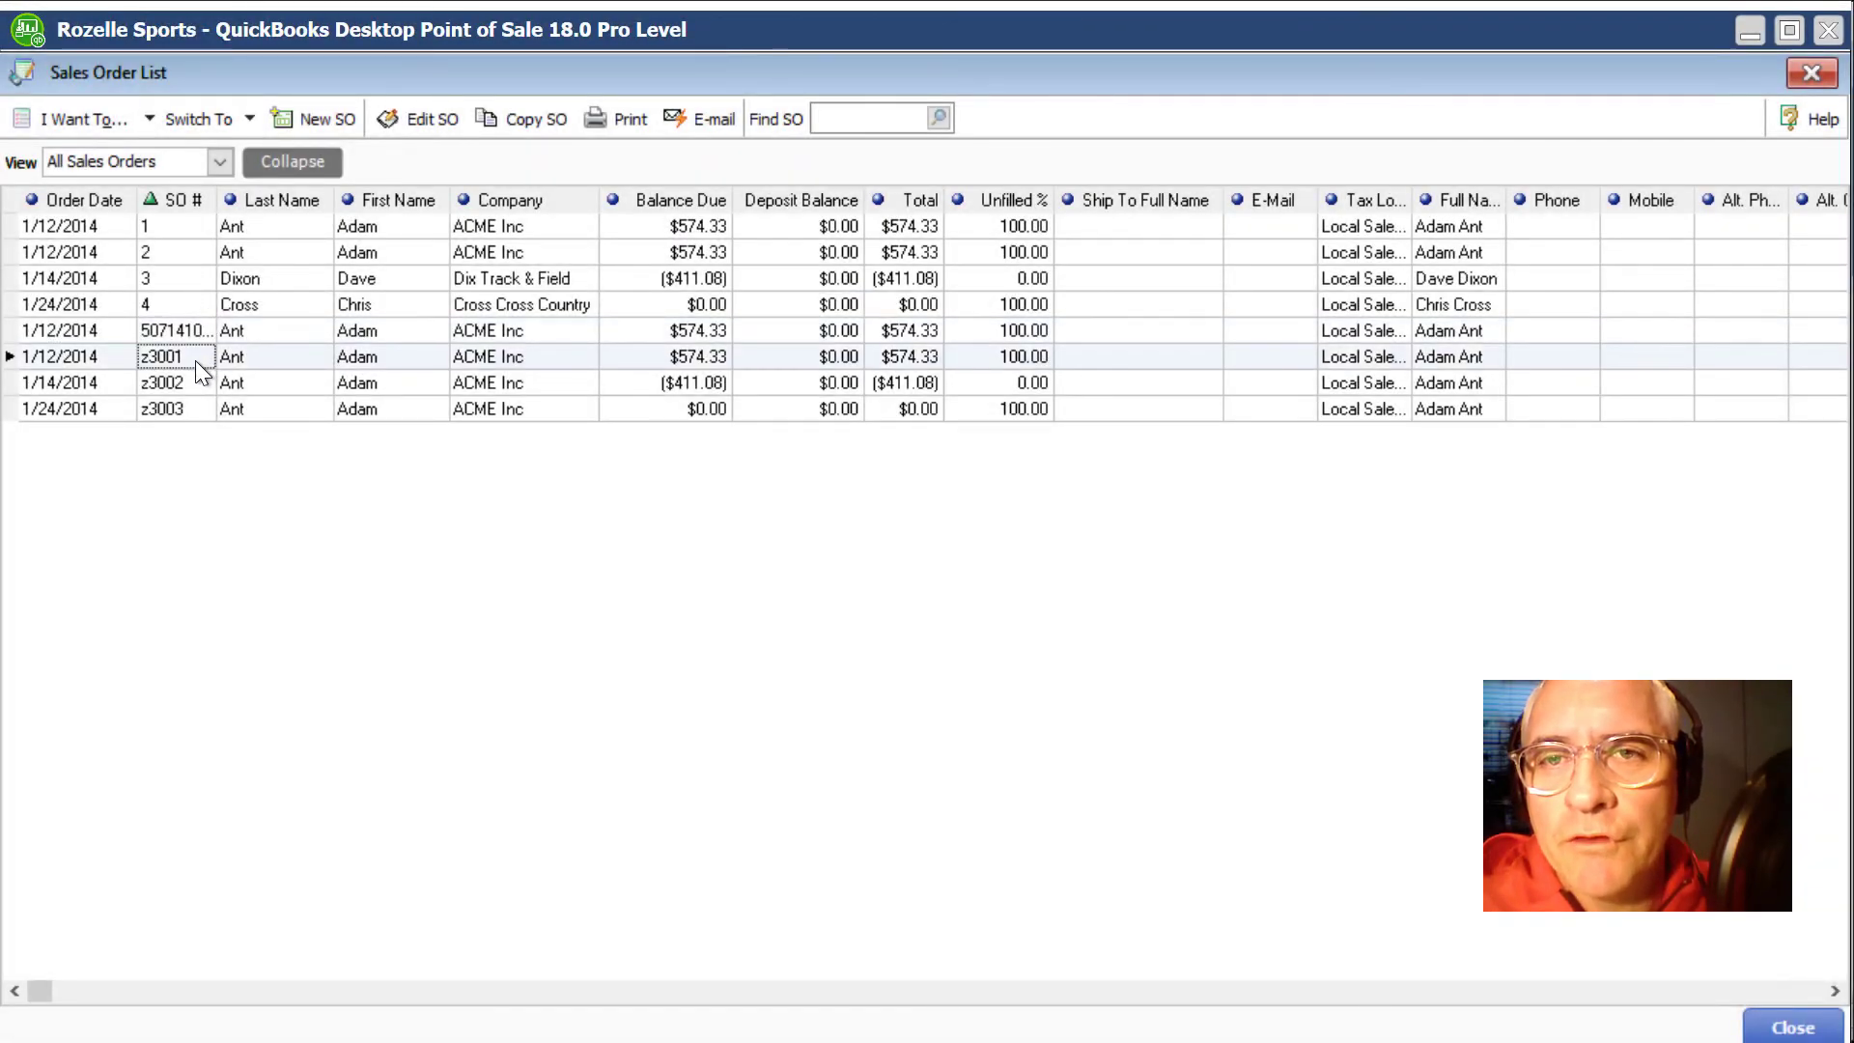
# Open sales order 4 to view its Boxing Gloves, Hockey Stick and Rod and Reel items
pyautogui.click(187, 307)
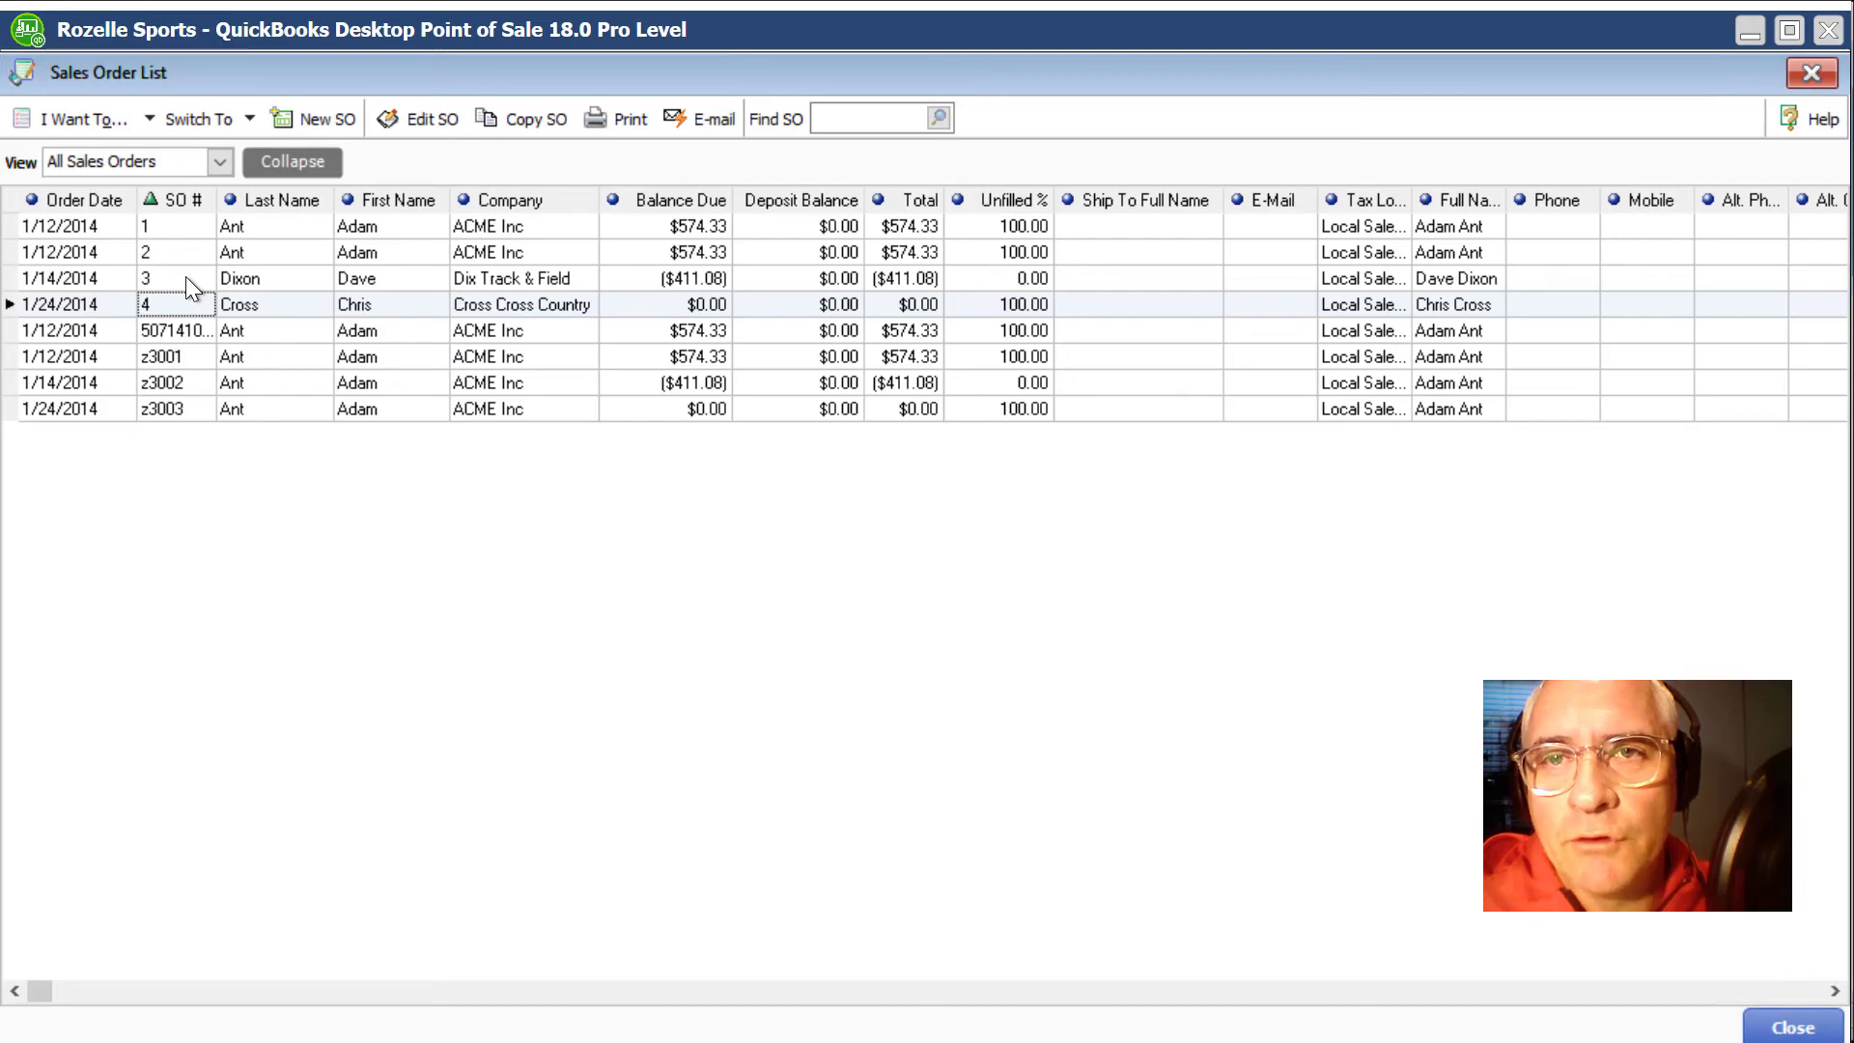
pyautogui.doubleClick(185, 303)
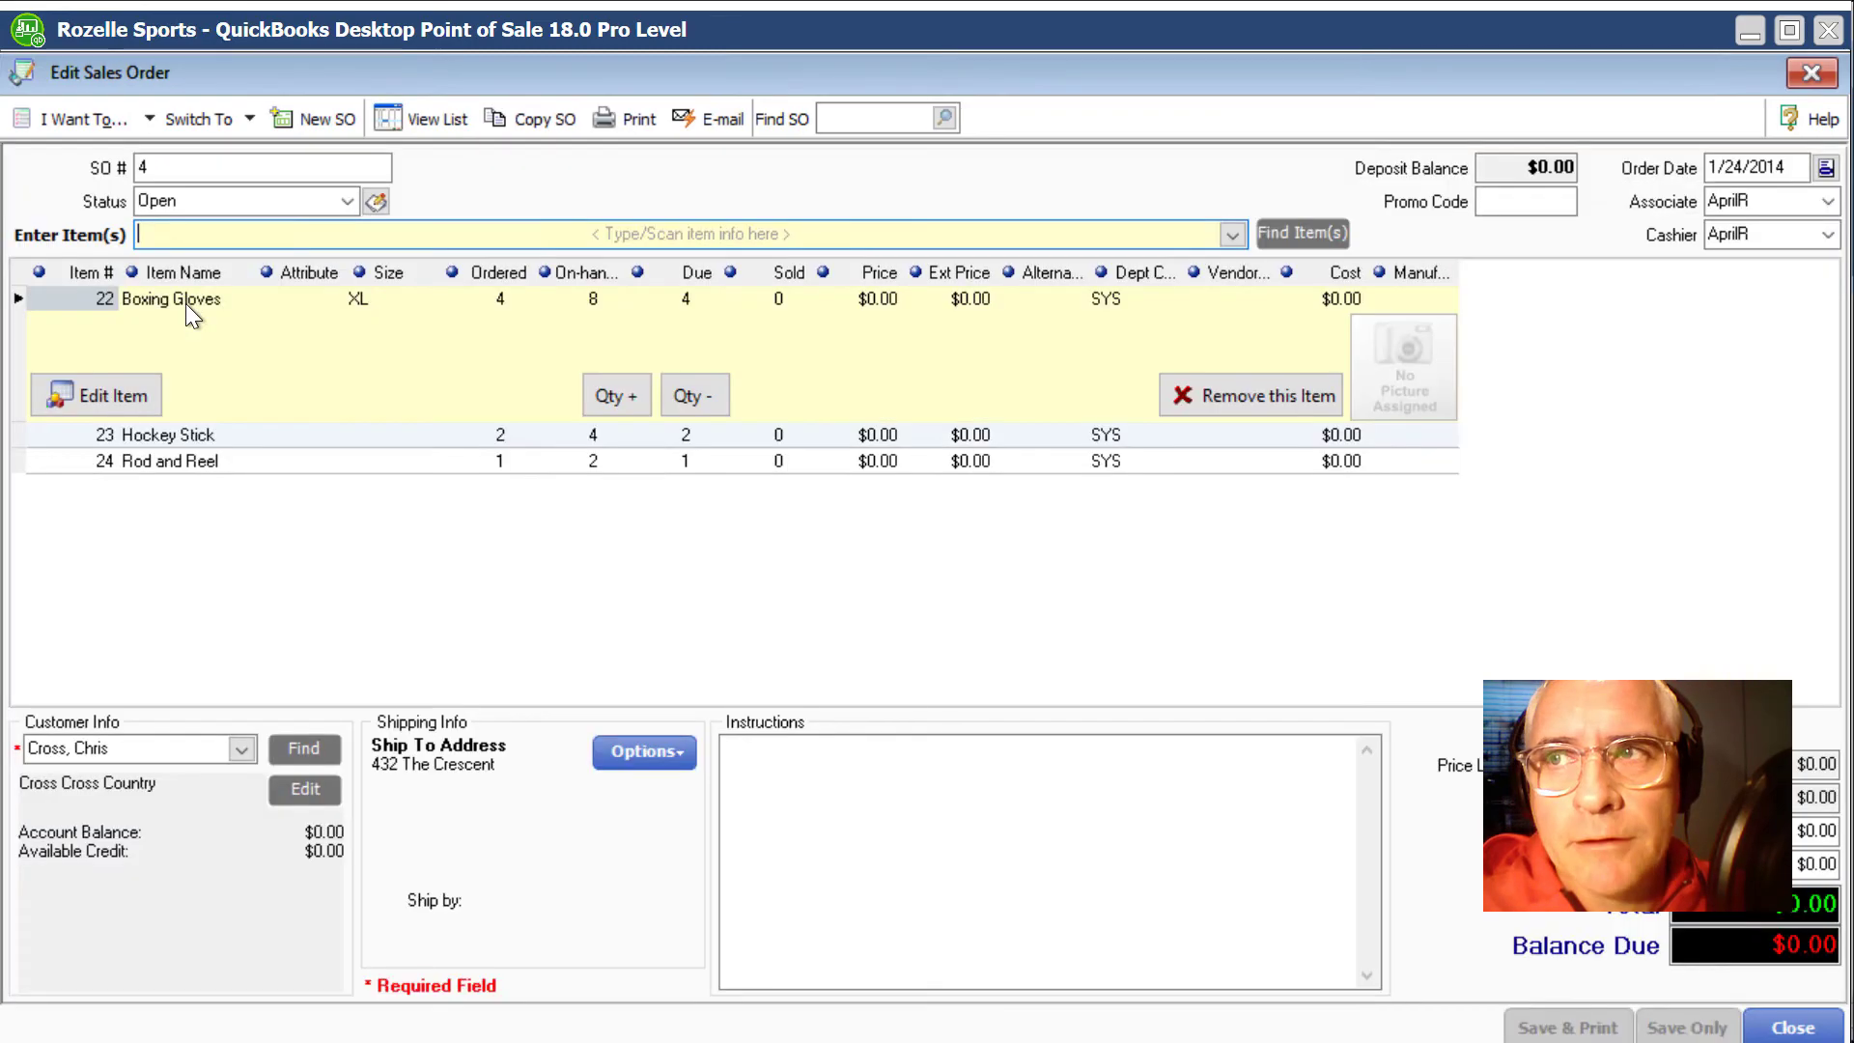